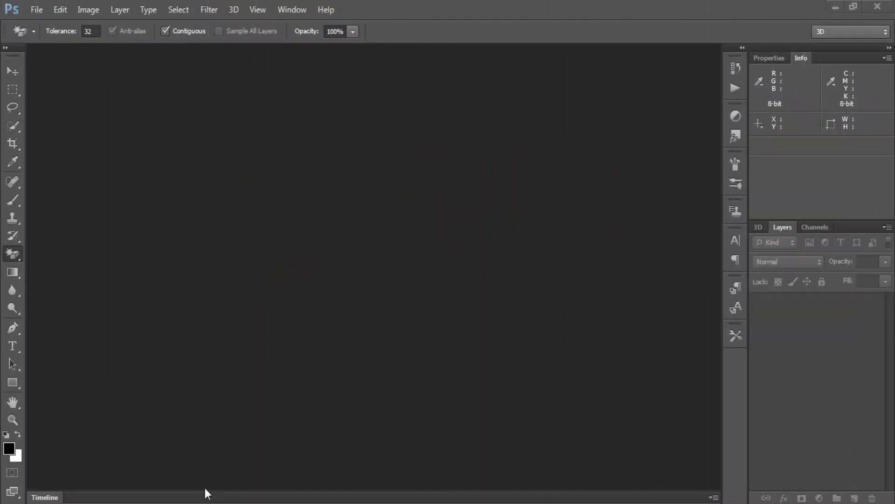
Step: Create a new white 48 x 36 inch document named '80th Birthday', after dismissing the Open dialog
click(32, 13)
click(51, 38)
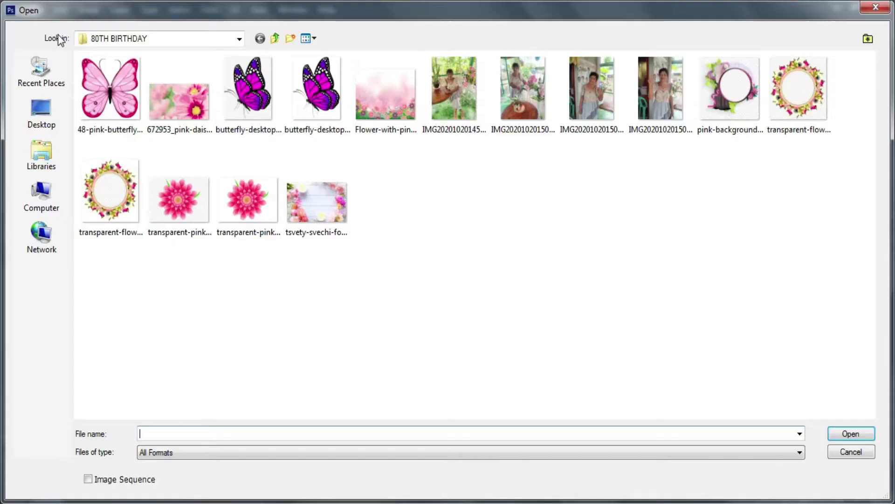
key(Escape)
click(37, 9)
click(47, 25)
text(80th Birthday)
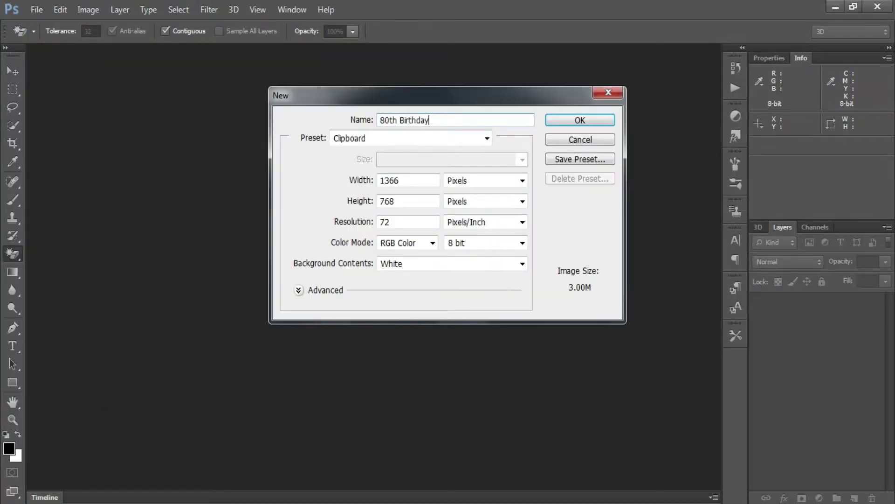
click(485, 181)
click(461, 205)
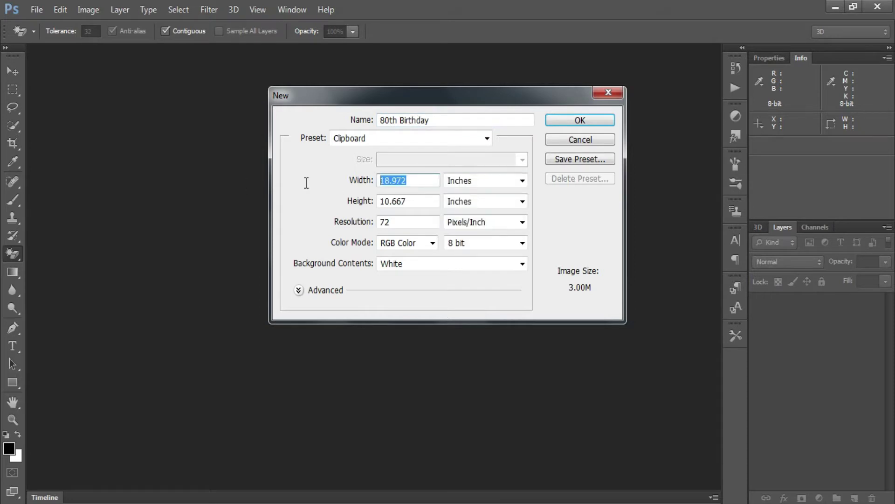
key(Tab)
key(Return)
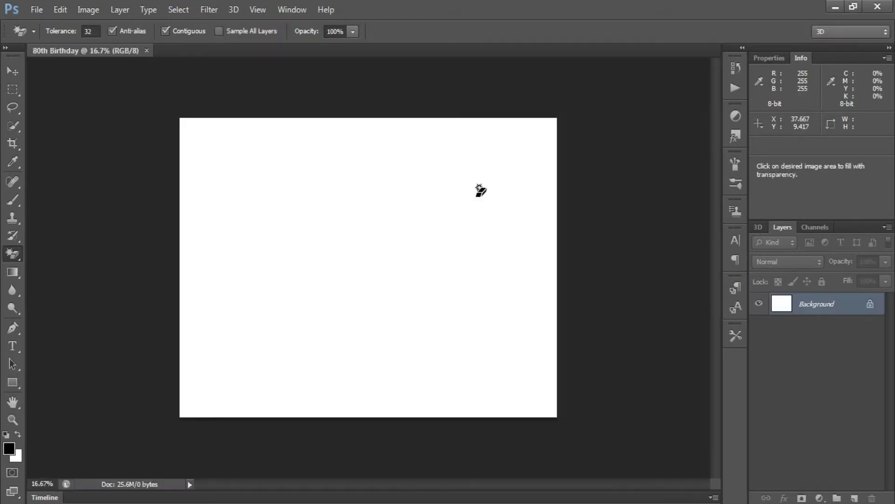
Step: Place the pink daisy wallpaper image and scale it to cover the whole canvas
click(38, 10)
click(74, 234)
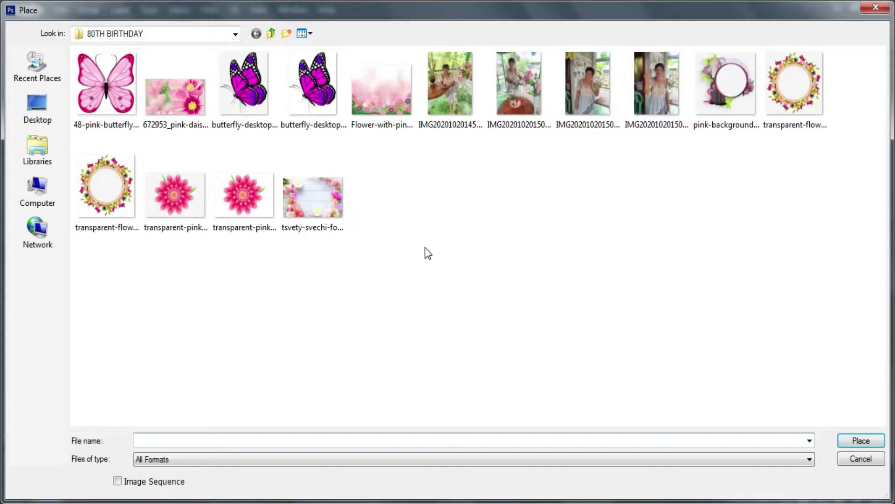
double_click(175, 96)
drag(401, 251, 243, 114)
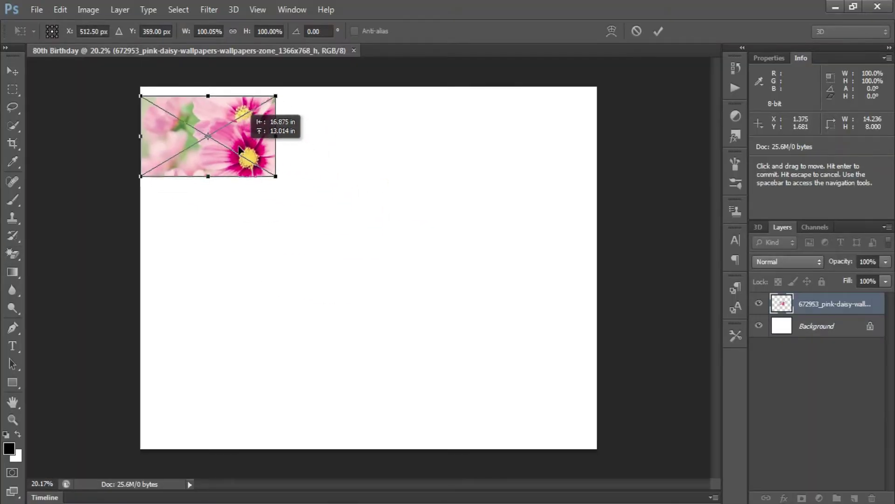
drag(271, 171, 644, 467)
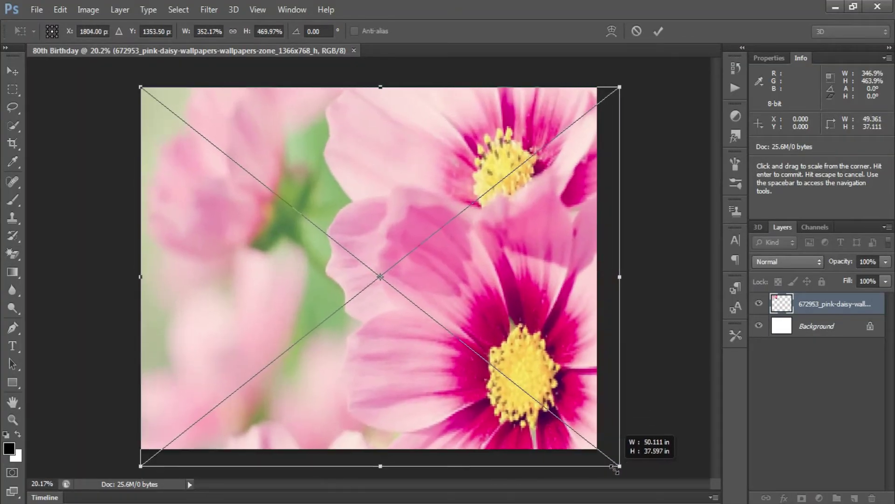
key(Return)
key(e)
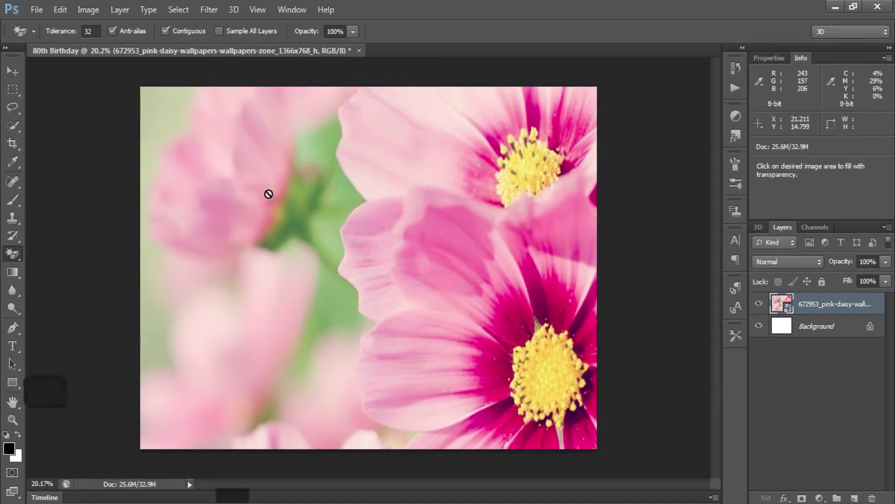
click(37, 10)
click(47, 231)
Step: Place the floral circle frame image, enlarged and positioned on the right side
click(112, 193)
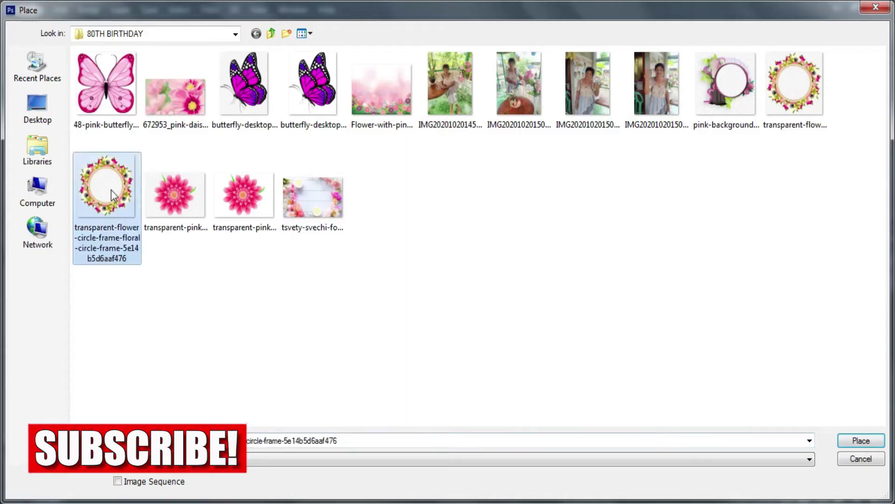
double_click(112, 207)
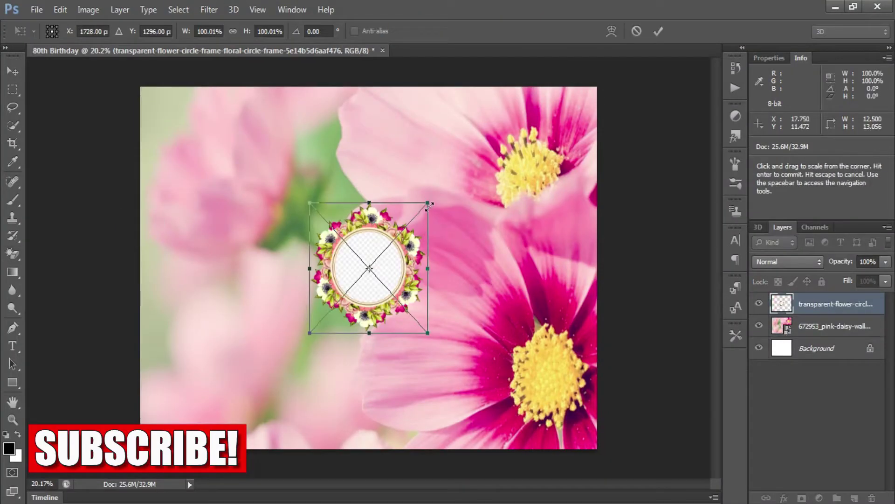
drag(419, 205, 568, 63)
drag(466, 235, 530, 277)
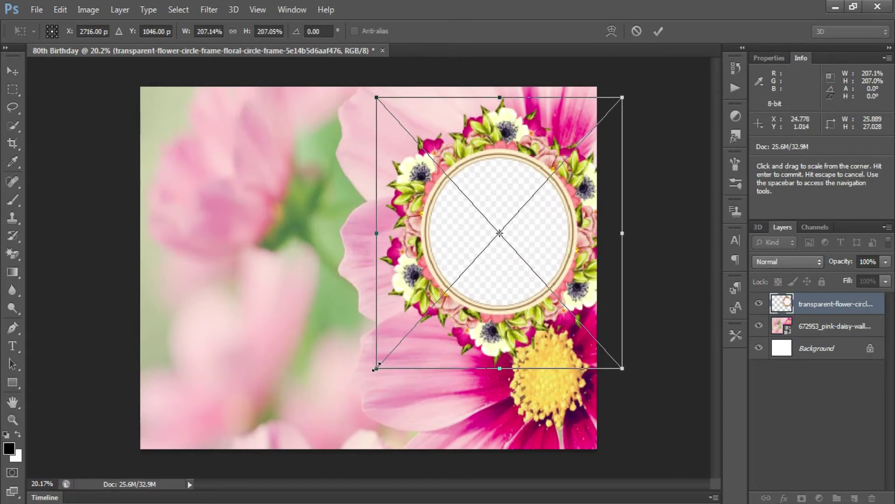
drag(374, 374, 357, 391)
drag(615, 103, 627, 91)
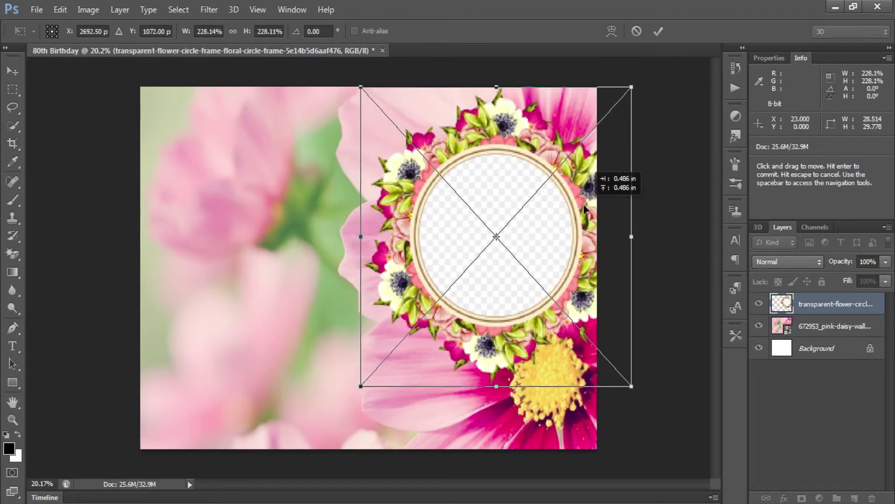
key(Return)
key(e)
scroll(595, 240, up, 2)
scroll(596, 242, up, 1)
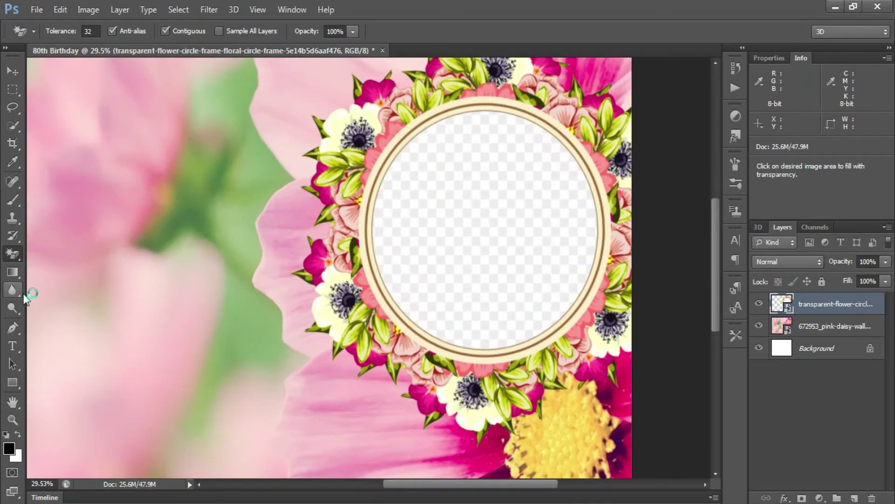
Step: Draw a black circle with the Ellipse Tool centred inside the frame's opening
right_click(16, 388)
click(52, 403)
drag(380, 108, 603, 403)
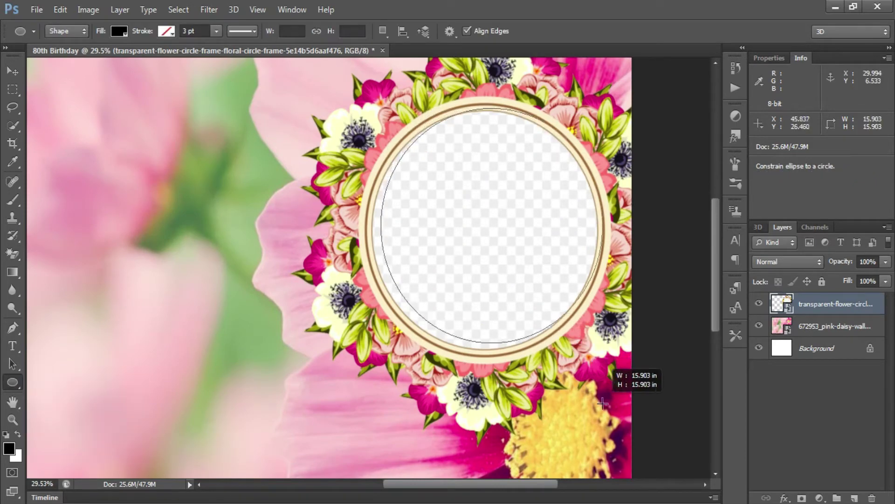
key(ctrl+t)
drag(553, 299, 541, 278)
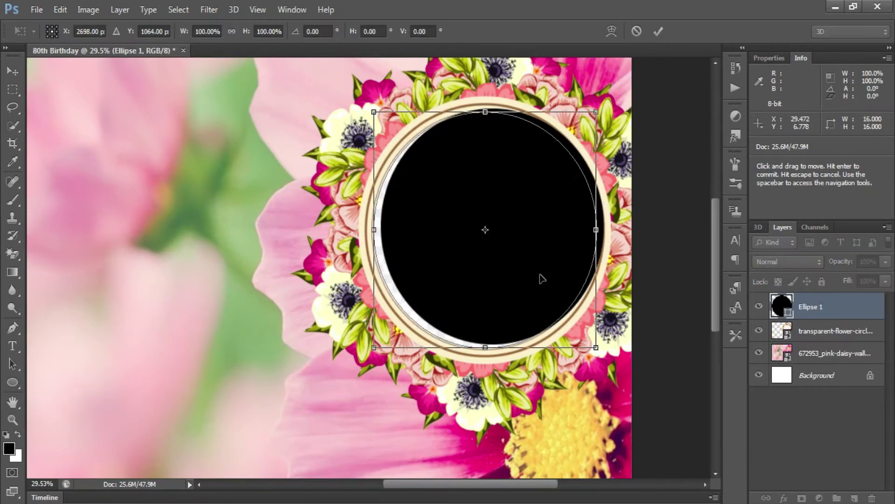
key(Return)
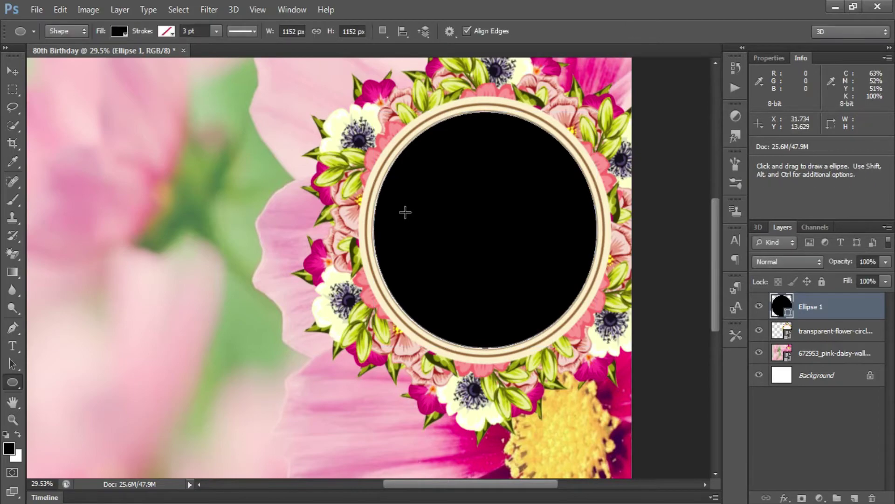
Step: Place the pink flower clipart, shrunk and set at the frame's lower left
click(36, 10)
click(61, 234)
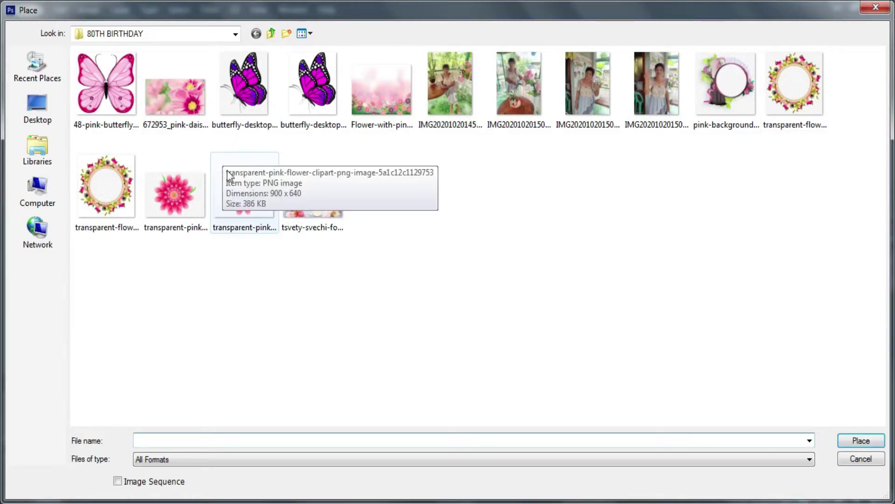
double_click(249, 198)
drag(423, 258, 539, 354)
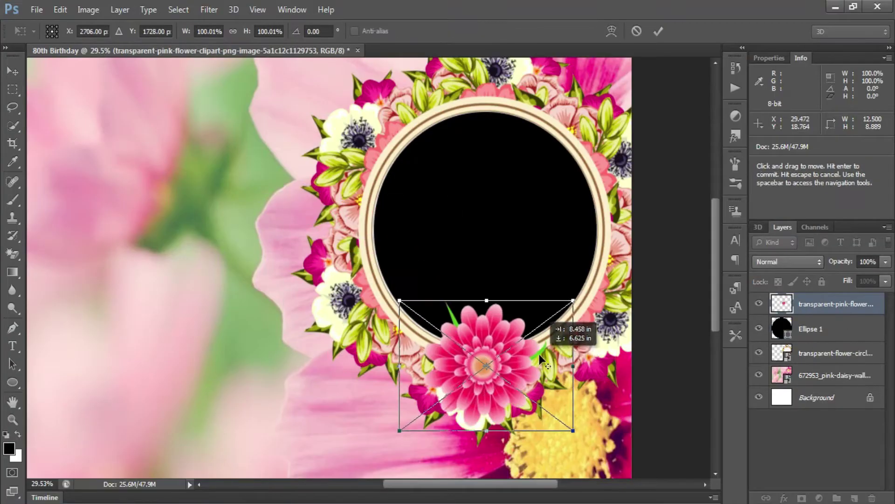
scroll(539, 353, down, 2)
mouse_move(437, 359)
mouse_down()
mouse_move(503, 386)
mouse_move(410, 354)
mouse_move(434, 347)
mouse_up()
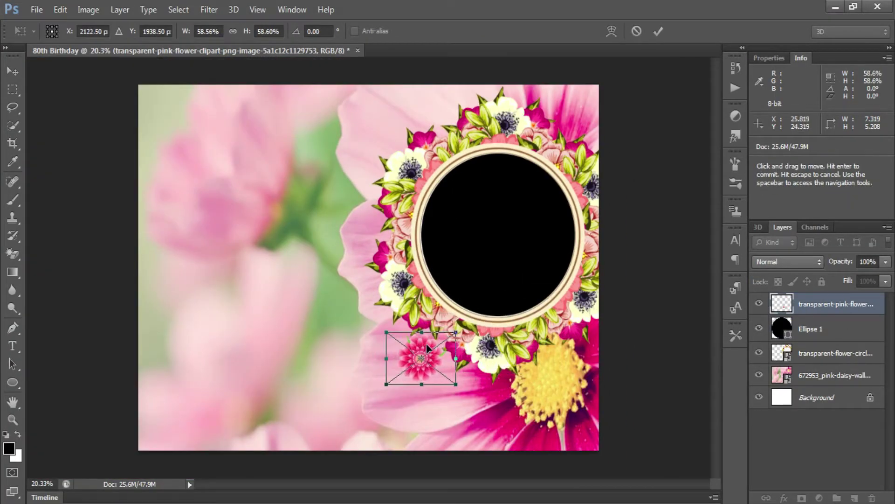
key(Return)
ctrl+click(847, 337)
Step: Alt-drag a duplicate of the framed black circle to the lower left, scaled to about 65%
ctrl+click(835, 354)
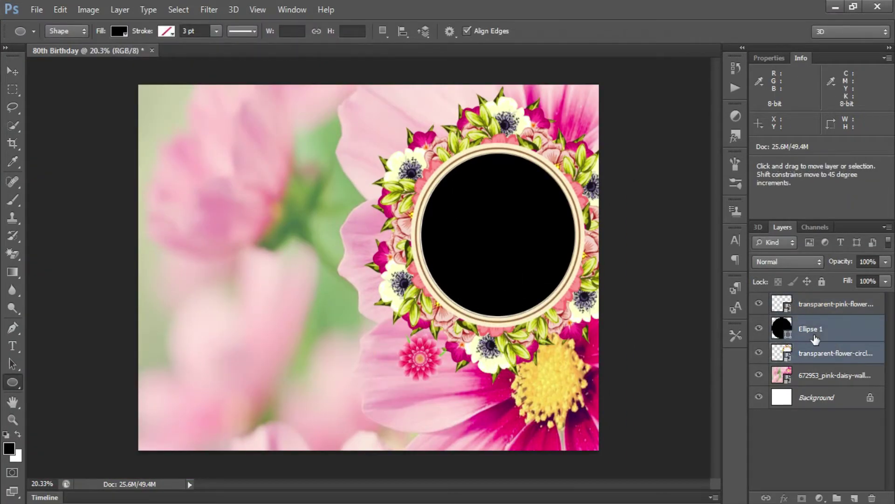
key(v)
drag(503, 246, 303, 299)
key(ctrl+t)
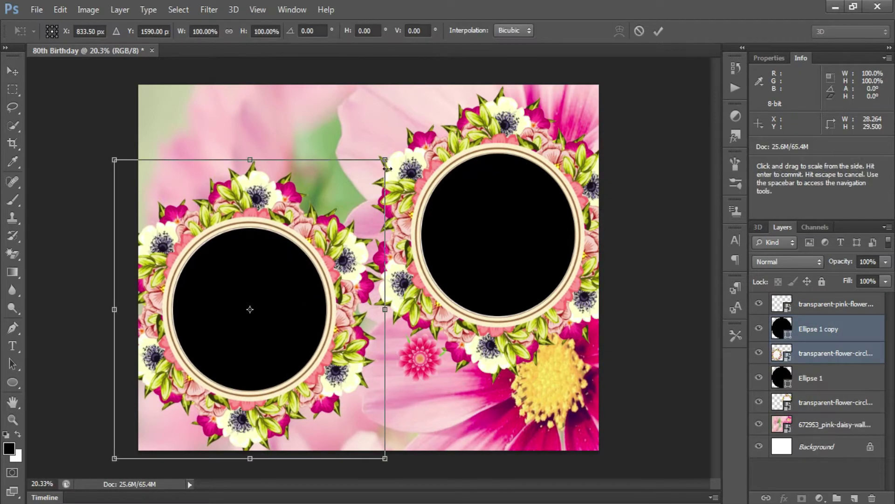
mouse_move(387, 171)
mouse_down()
mouse_move(319, 286)
mouse_move(289, 256)
mouse_up()
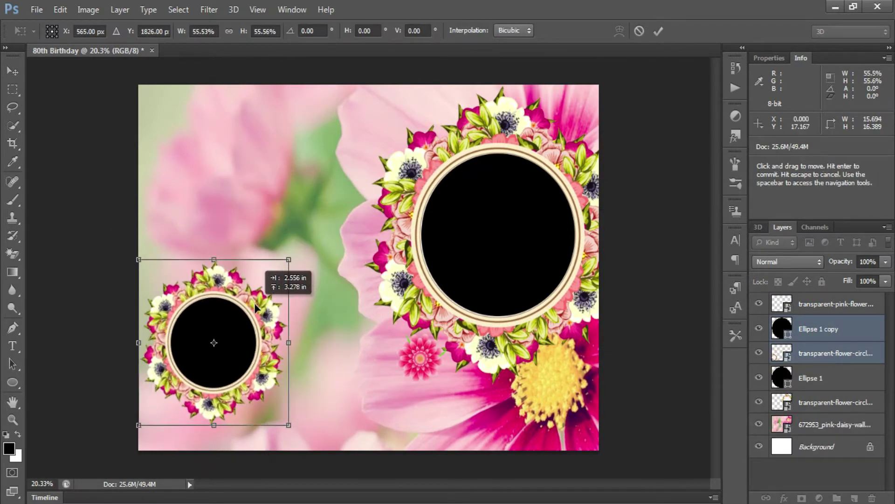
drag(263, 352, 262, 337)
drag(289, 406, 304, 423)
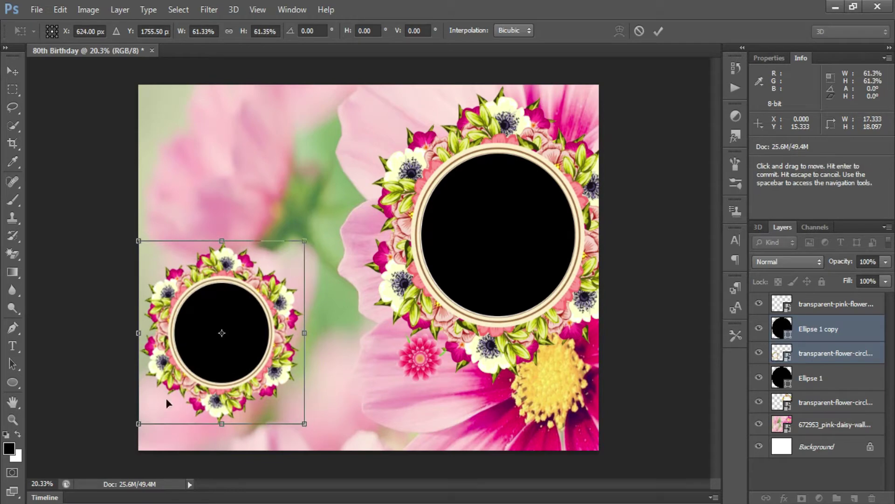
drag(132, 240, 127, 230)
drag(220, 322, 243, 350)
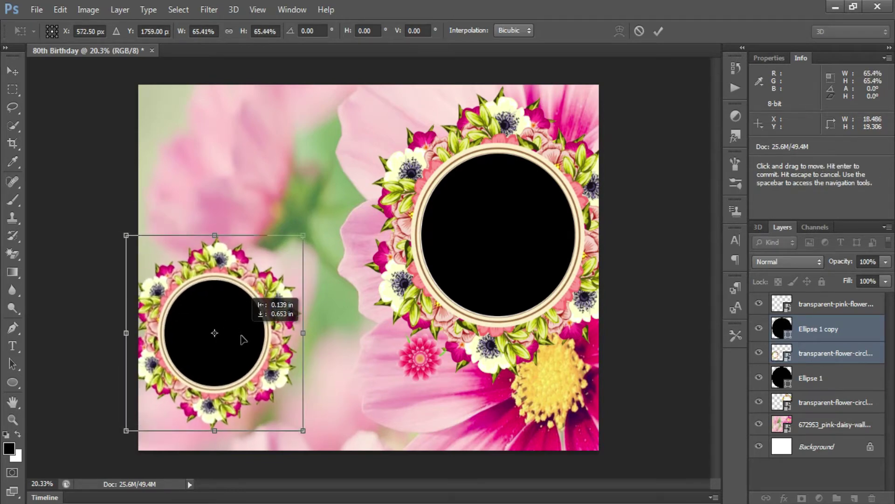
key(Return)
alt+scroll(304, 334, up, 1)
scroll(303, 335, down, 2)
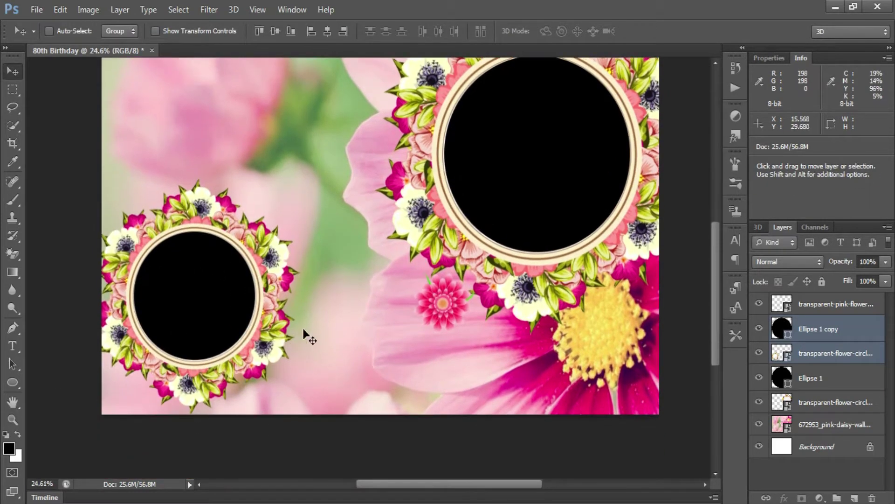
Step: Place the first portrait photo, clip it into the right frame's black circle, and enlarge it to fit
ctrl+click(553, 142)
click(36, 9)
click(56, 235)
click(466, 82)
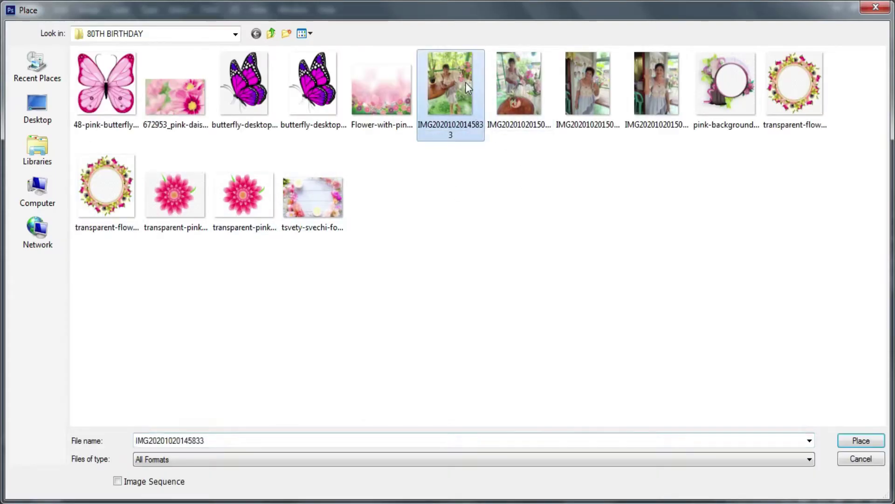
double_click(465, 82)
alt+scroll(471, 278, down, 1)
drag(471, 278, 534, 255)
key(Return)
key(ctrl+alt+g)
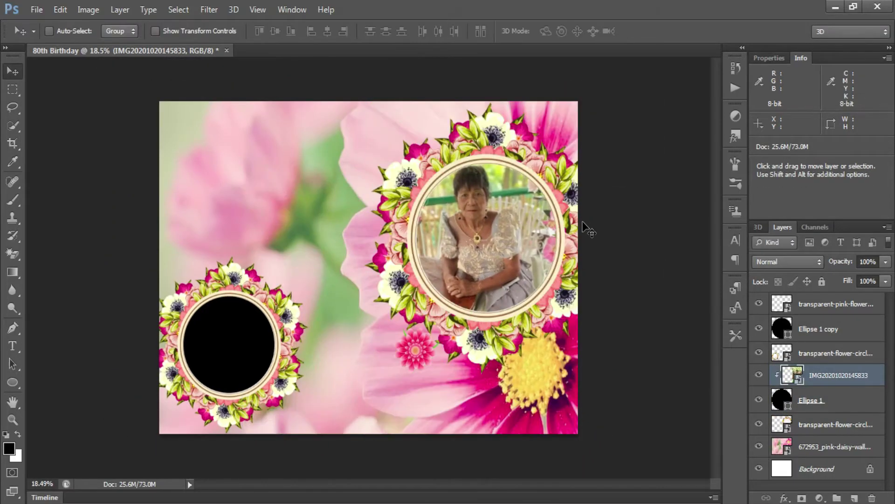
key(ctrl+t)
drag(609, 433, 635, 458)
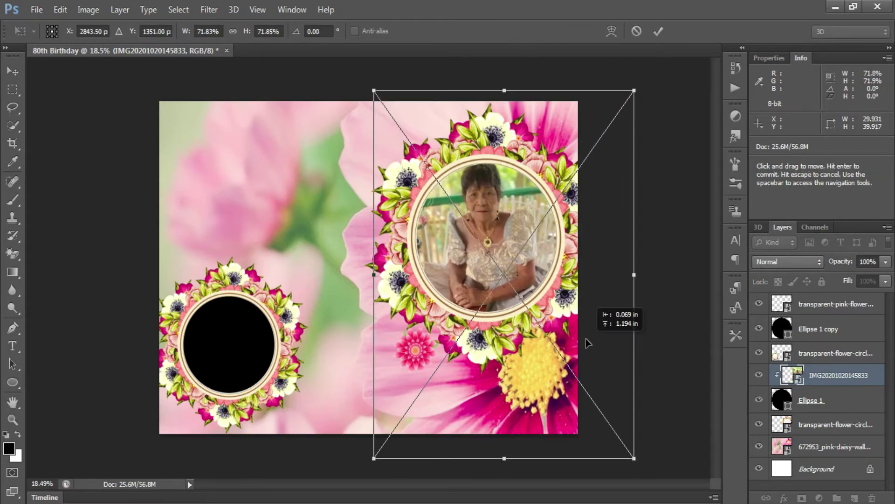
key(Return)
drag(509, 278, 508, 255)
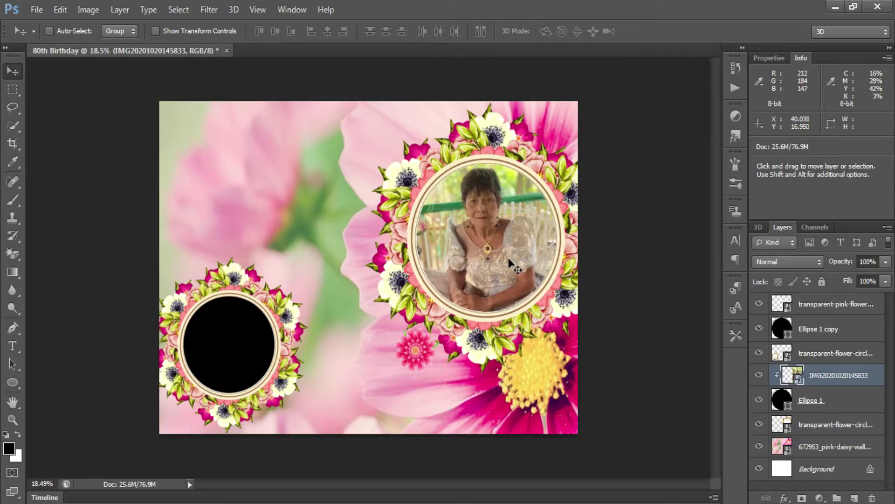
Step: Position the second photo over the left frame and clip it into its circle
ctrl+click(210, 320)
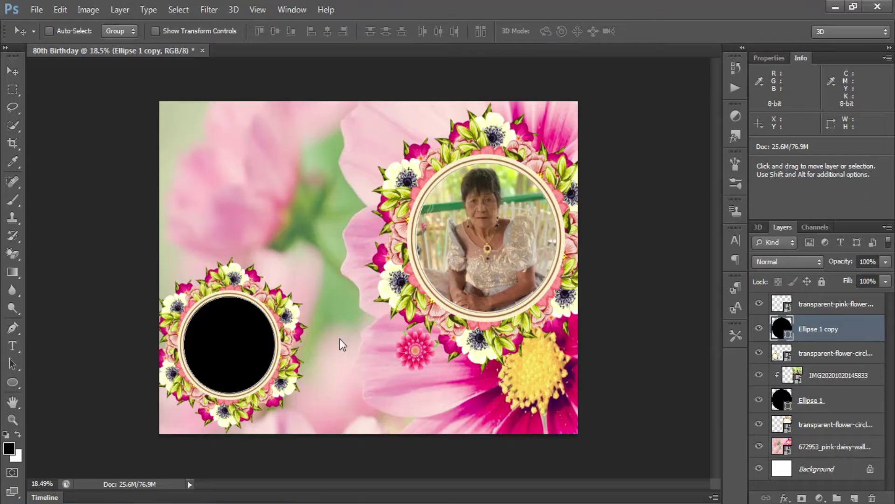
mouse_move(359, 333)
mouse_down()
mouse_move(318, 368)
mouse_move(252, 335)
mouse_up()
key(Return)
key(ctrl+alt+g)
Step: Apply a Variations colour adjustment to the other portrait's layer
right_click(511, 241)
click(537, 271)
click(88, 9)
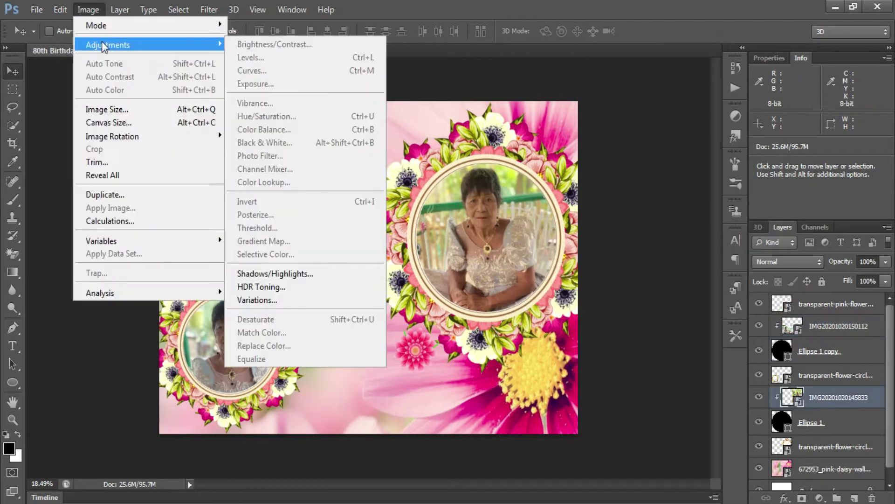
click(265, 302)
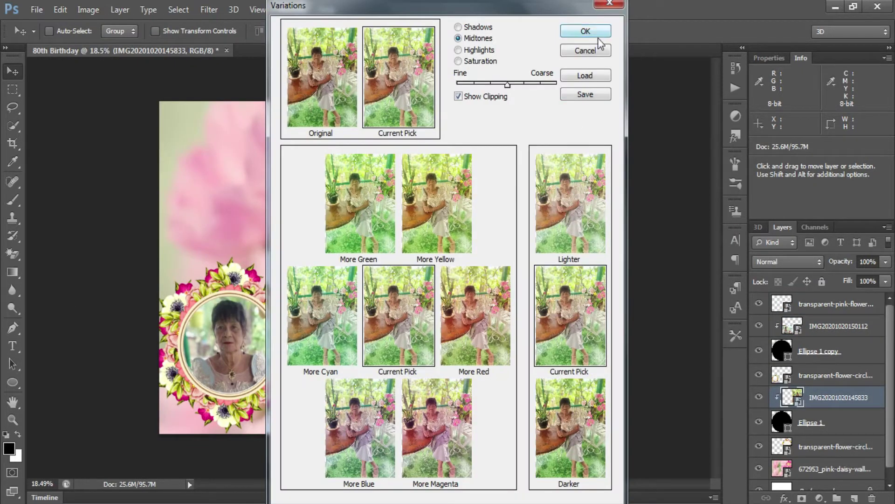
click(597, 34)
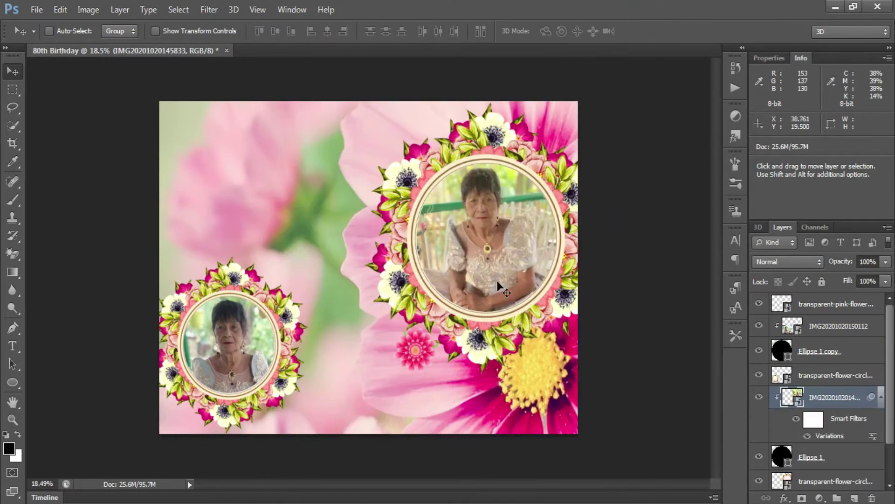
Step: Add 'HAppy' text at the top left in Nebulo font, size 200
click(183, 146)
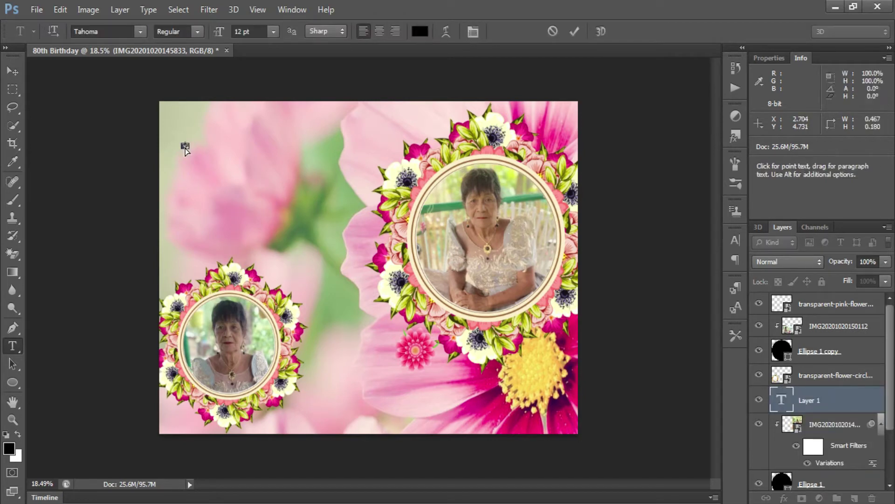
click(249, 31)
text(200)
click(138, 31)
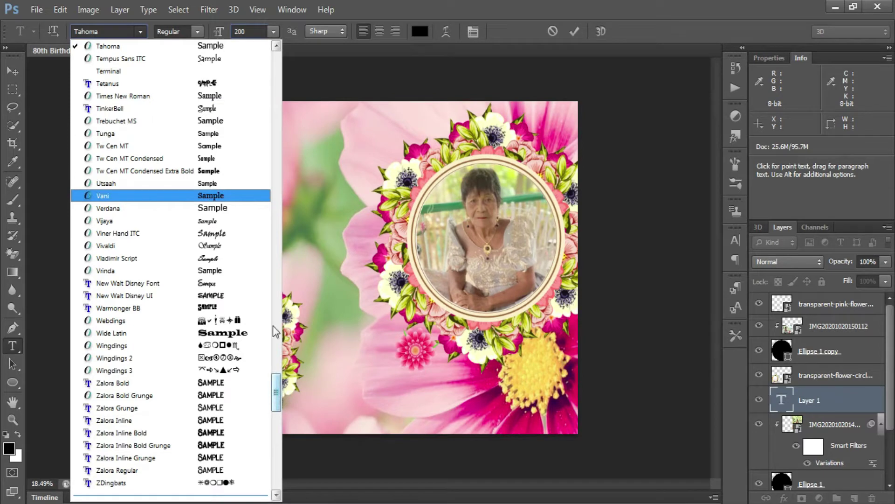
scroll(275, 388, up, 8)
drag(278, 377, 276, 316)
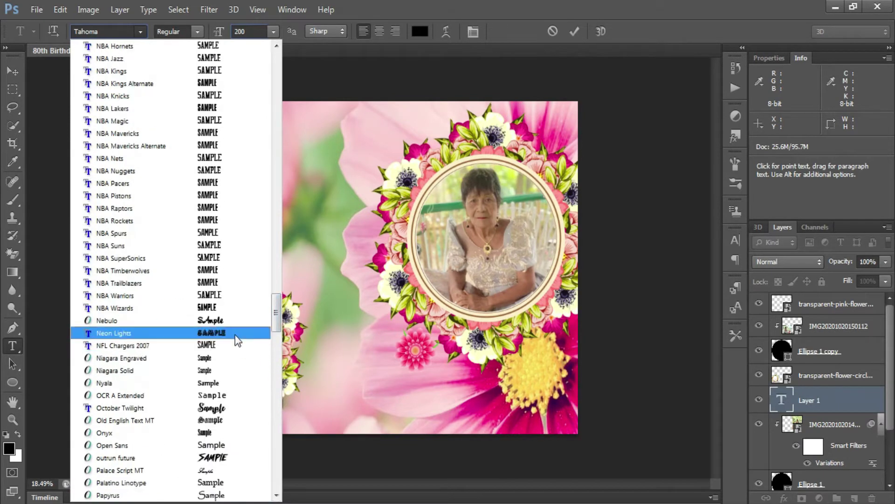
click(140, 334)
click(574, 32)
Step: Enlarge the HAppy text to about 119% and sample a pink from the flowers as its colour
key(ctrl+t)
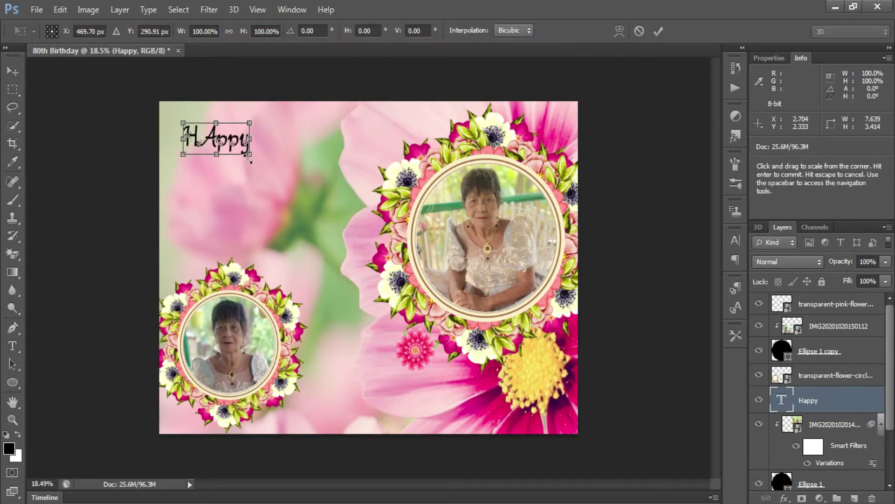
mouse_move(250, 153)
mouse_down()
mouse_move(262, 162)
mouse_move(217, 133)
mouse_up()
key(Return)
double_click(781, 400)
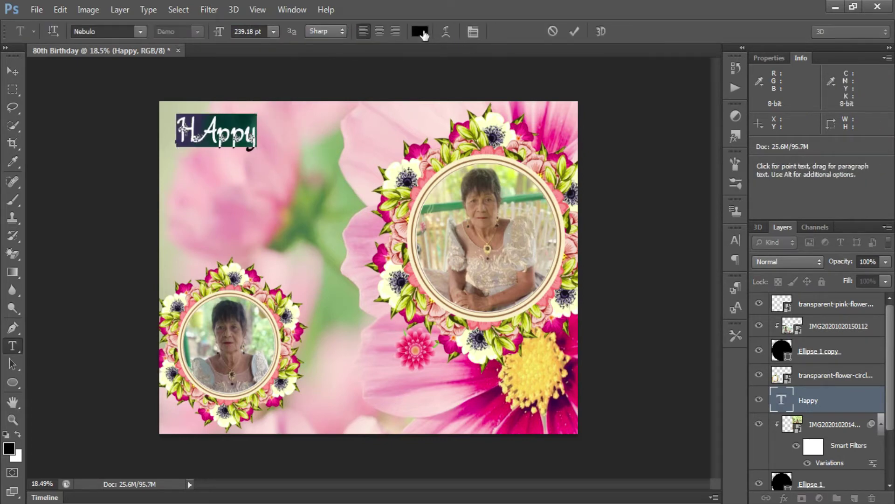
click(422, 33)
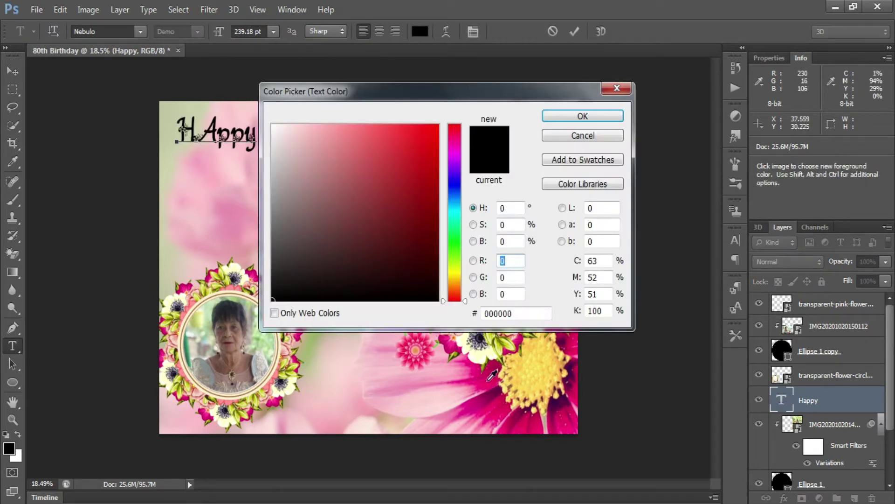
click(492, 375)
Step: Confirm the pink text colour, then give HAppy a white stroke and a black Normal outer glow
click(583, 115)
right_click(790, 400)
click(602, 76)
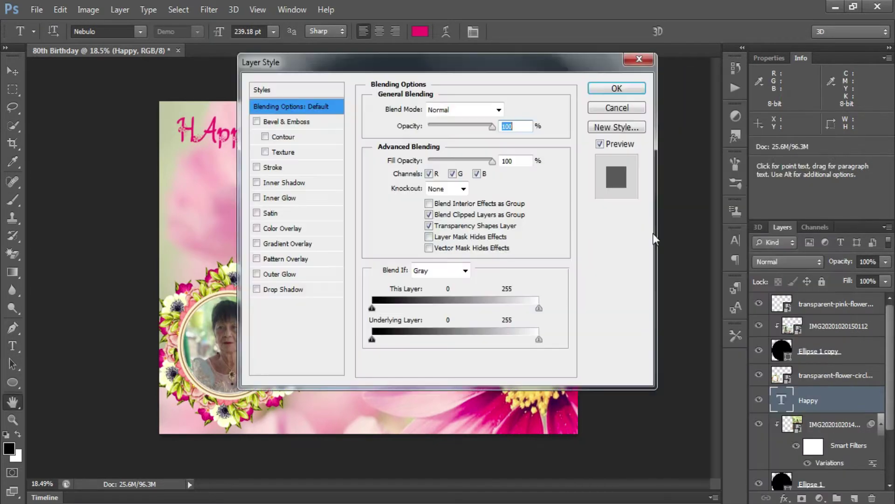
click(273, 167)
click(404, 203)
drag(406, 206, 270, 120)
click(588, 115)
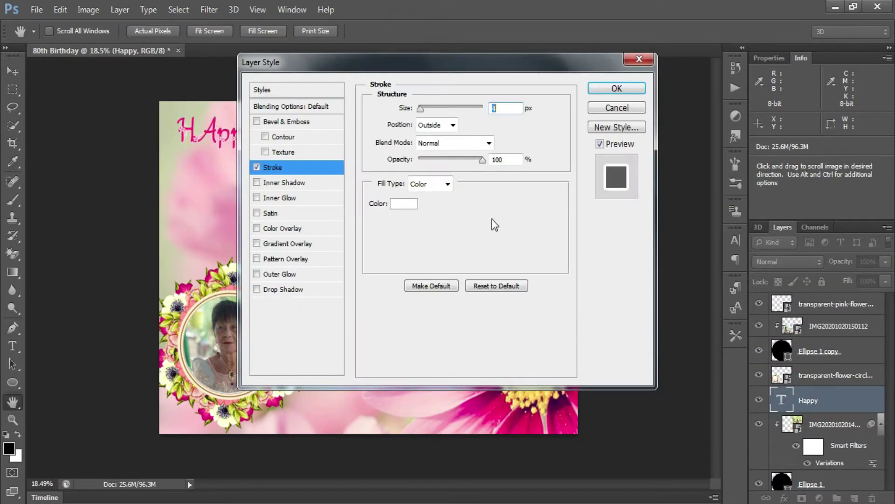
click(280, 275)
click(405, 158)
click(605, 116)
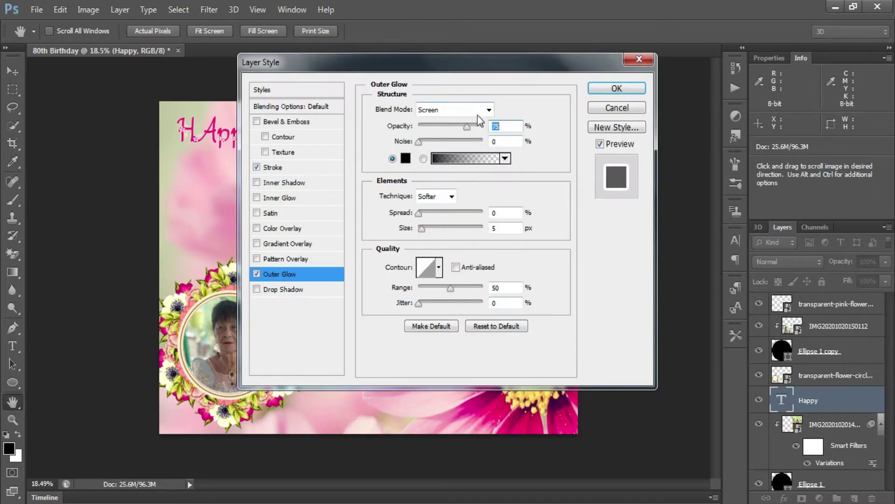
click(477, 111)
click(460, 124)
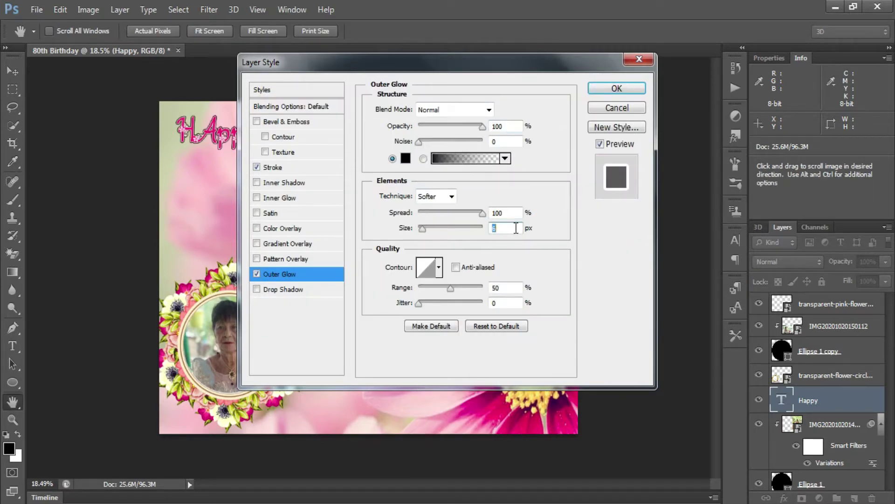
click(616, 88)
Step: Alt-drag a copy of HAppy below it and retype it as 'BiRthdAy'
drag(204, 106, 204, 146)
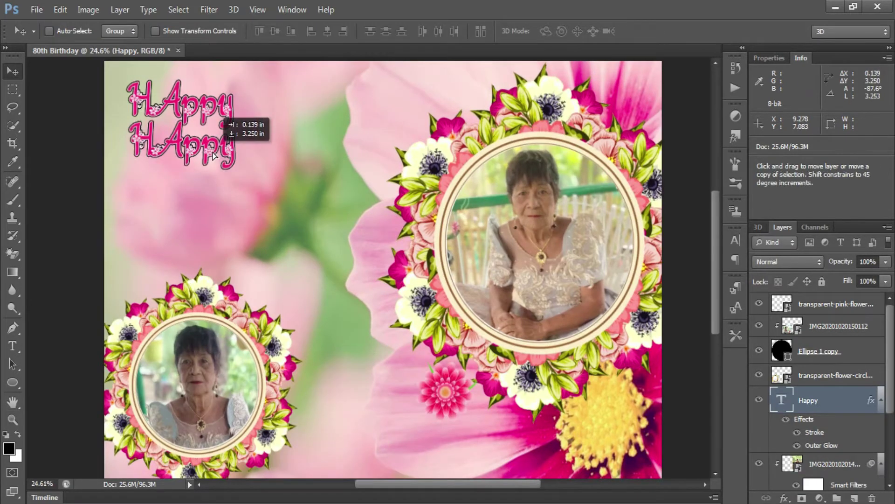
key(t)
double_click(203, 146)
text(BiRthdAy)
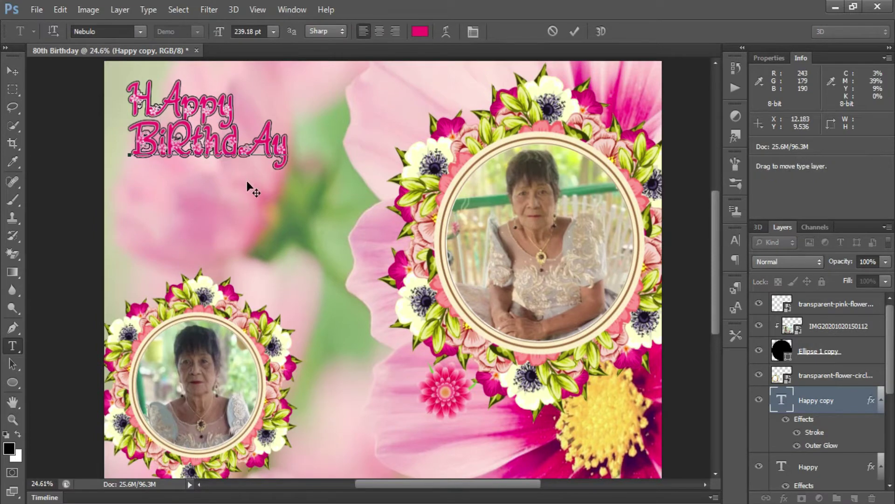
Step: Commit the BiRthdAy text and scale it down to about 69%
click(574, 32)
key(ctrl+t)
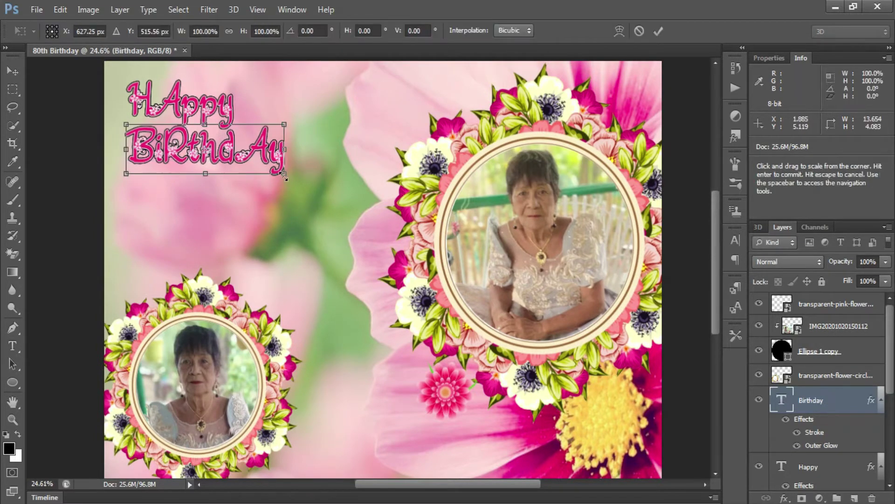
scroll(243, 176, up, 2)
drag(253, 179, 229, 166)
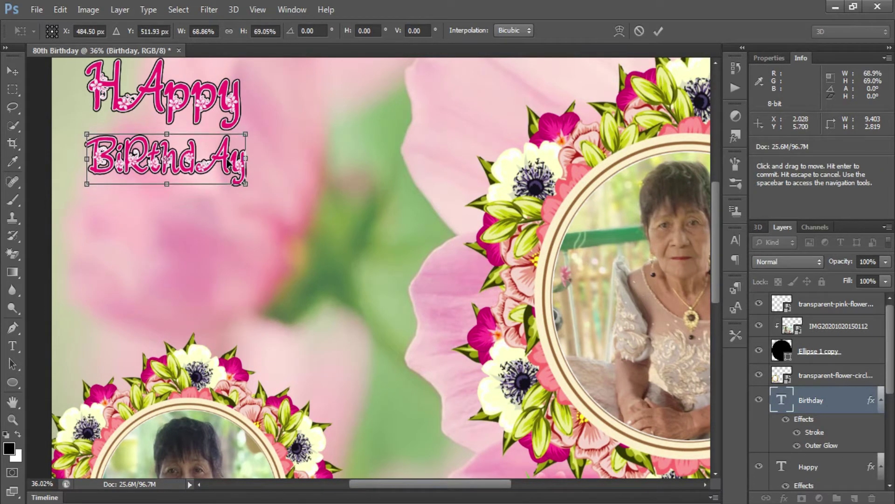
key(Return)
Step: Alt-drag a duplicate of BiRthdAy below it and to the right
key(c)
key(m)
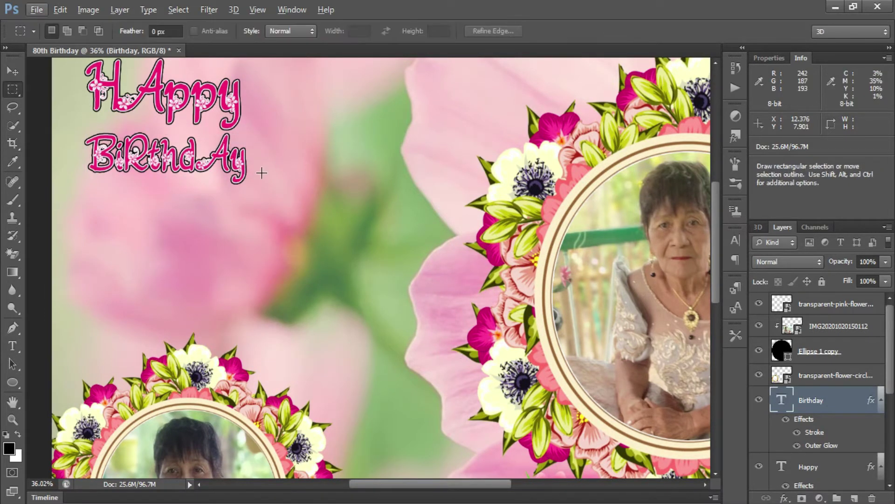
key(v)
drag(262, 172, 434, 168)
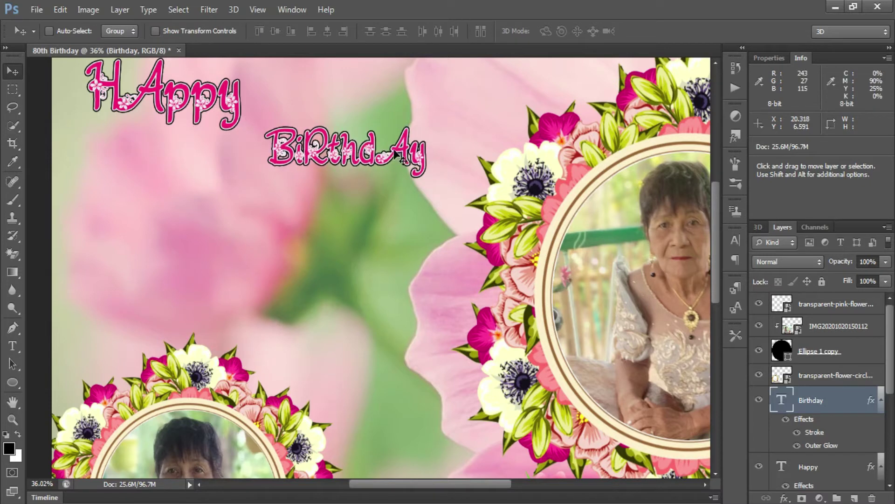
key(ctrl+z)
key(m)
mouse_move(217, 164)
mouse_down()
mouse_move(324, 168)
mouse_move(305, 172)
mouse_up()
key(v)
drag(246, 190, 398, 237)
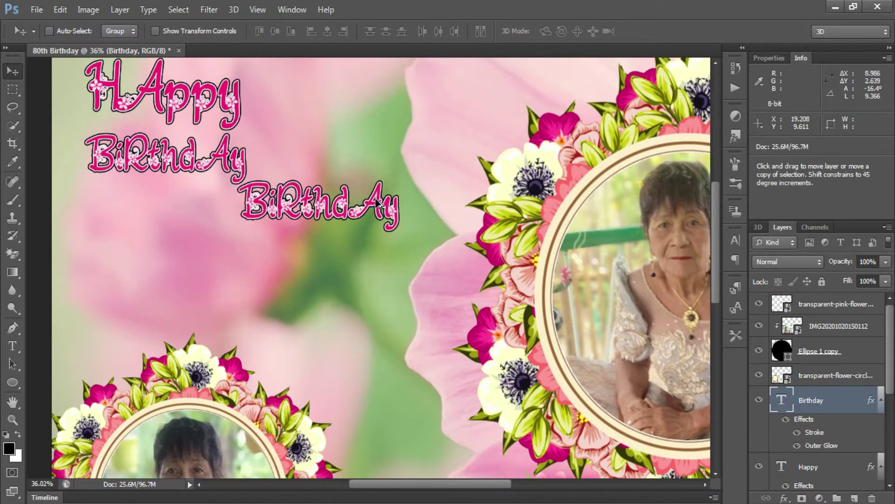
Step: Replace the copied BiRthdAy text with '80th' and give the 'th' a different font
key(t)
double_click(334, 198)
text(80th)
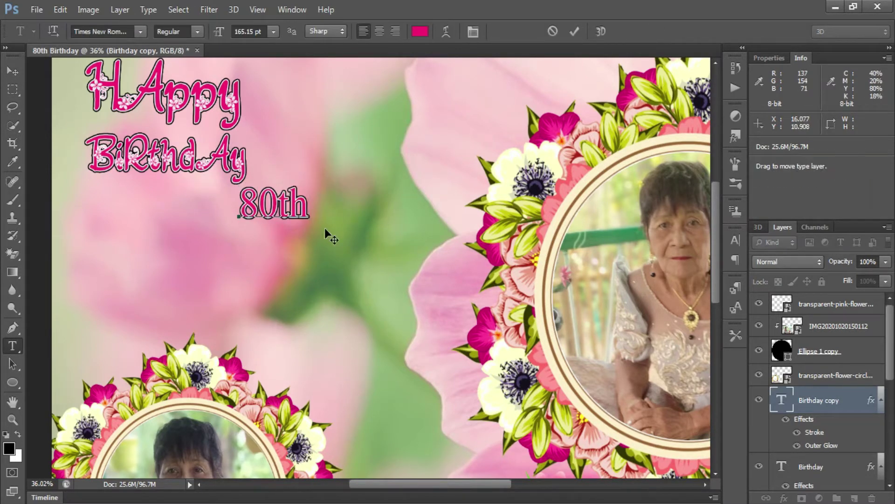
drag(278, 204, 309, 204)
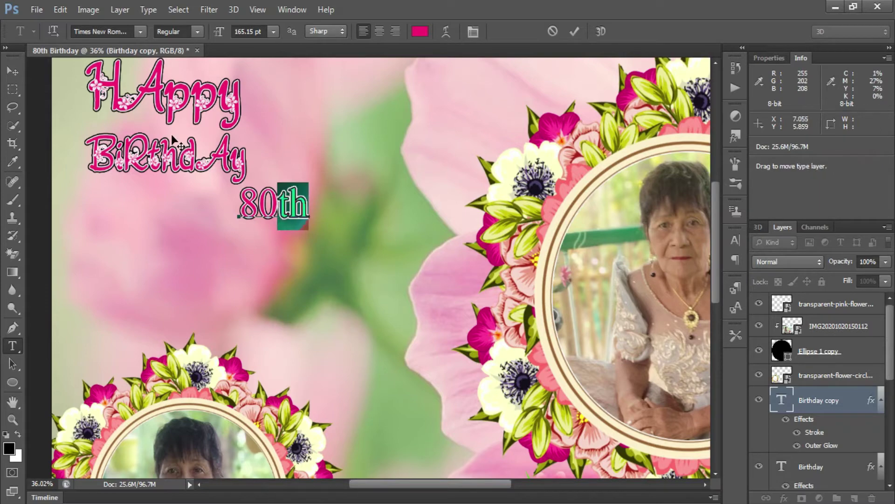
click(140, 32)
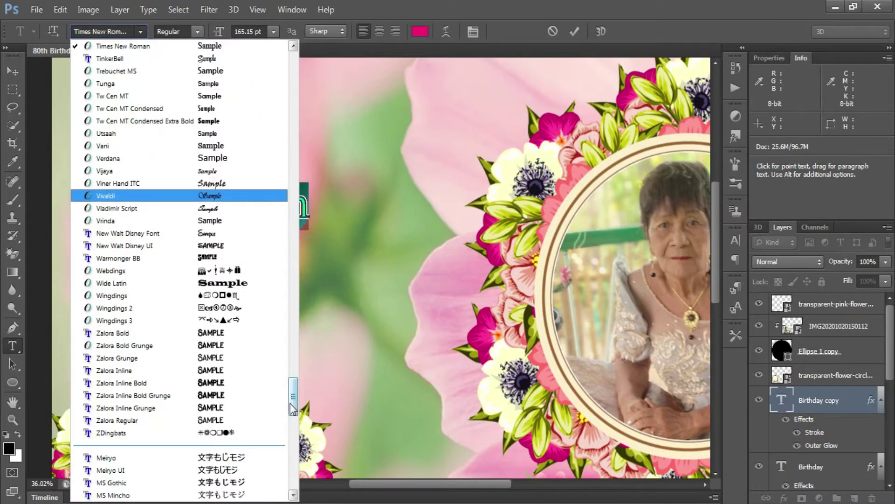
drag(293, 403, 295, 317)
click(266, 309)
key(ctrl+Return)
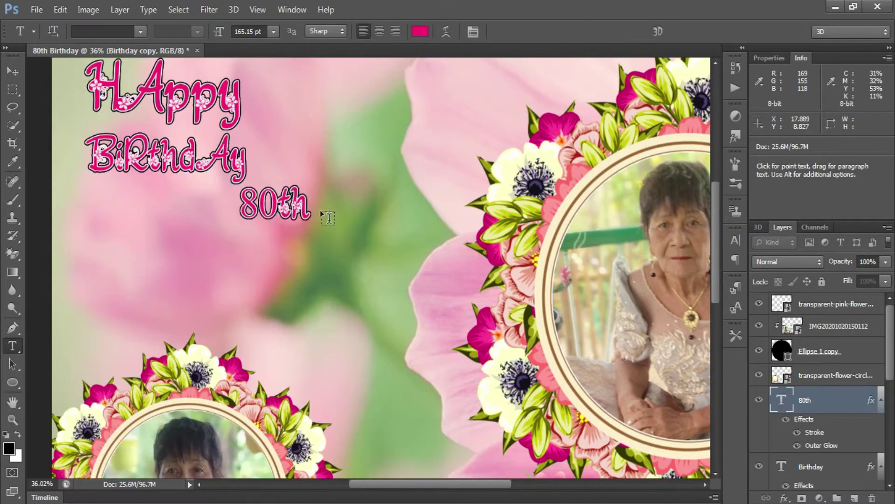
Step: Enlarge the 80th text to about 289% and move it up beside HAppy
key(ctrl+t)
drag(312, 185, 429, 154)
drag(366, 191, 329, 116)
drag(404, 169, 435, 229)
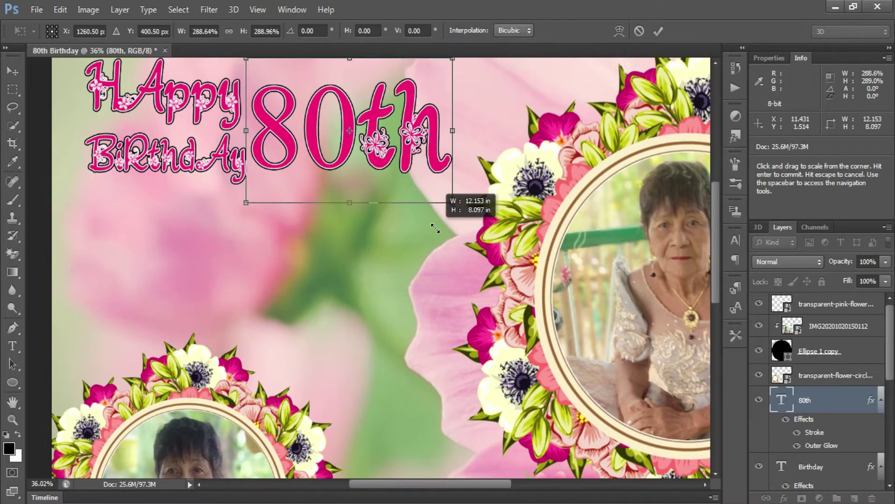
key(Return)
Step: Select the 80 digits and step their font size up to about 506 pt
key(t)
drag(413, 135, 358, 136)
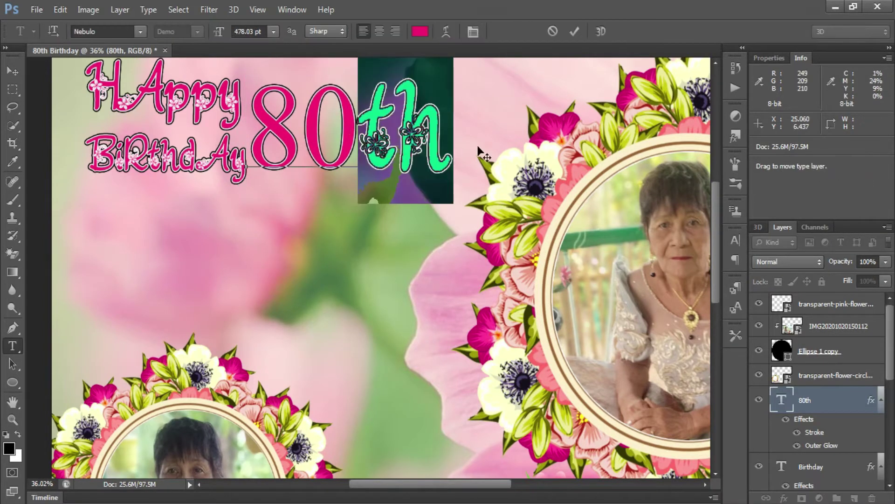
click(573, 32)
scroll(297, 177, down, 2)
click(293, 169)
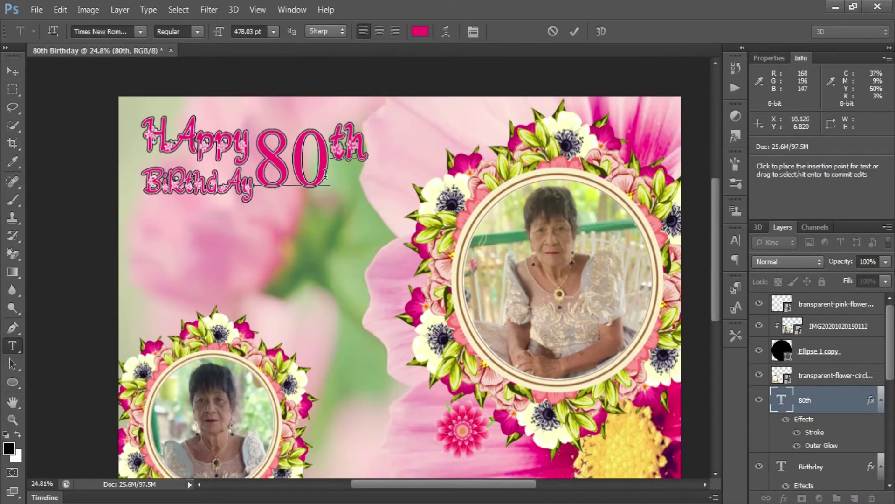
key(ctrl+a)
click(262, 30)
key(Up)
key(Up)
key(Up)
key(Up)
key(Up)
key(Up)
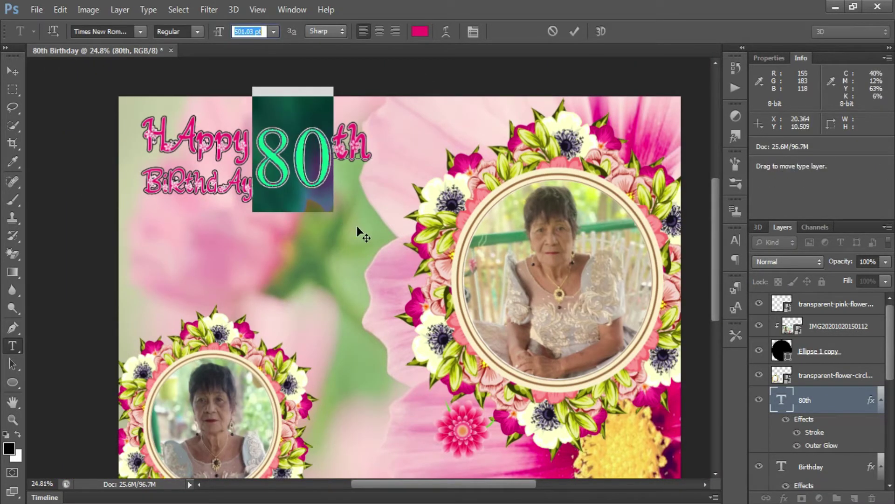
key(Up)
key(Up)
key(Up)
key(Up)
key(Up)
key(Up)
Step: Set the 80 in Zalora Inline Bold with 134% vertical and 83% horizontal scale
click(140, 31)
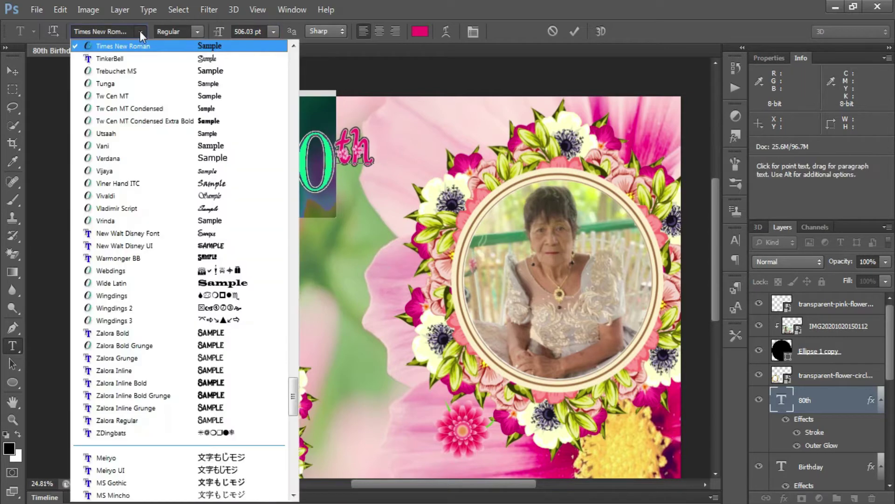
click(259, 383)
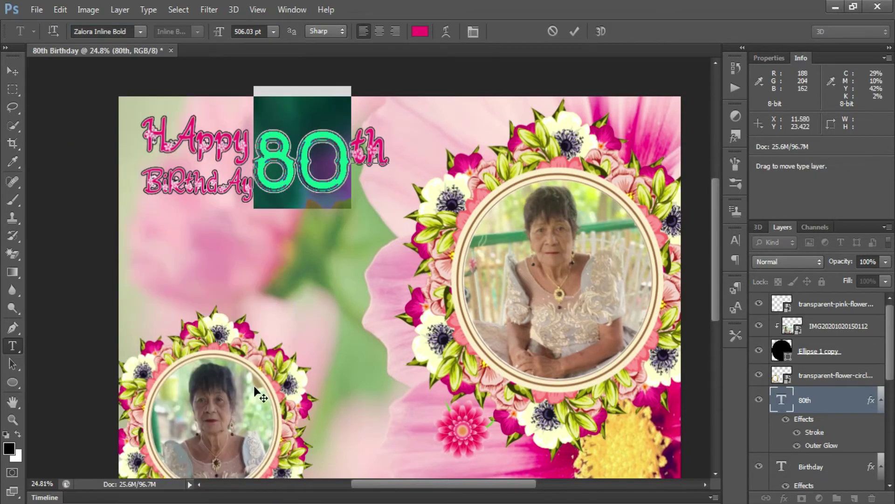
click(292, 9)
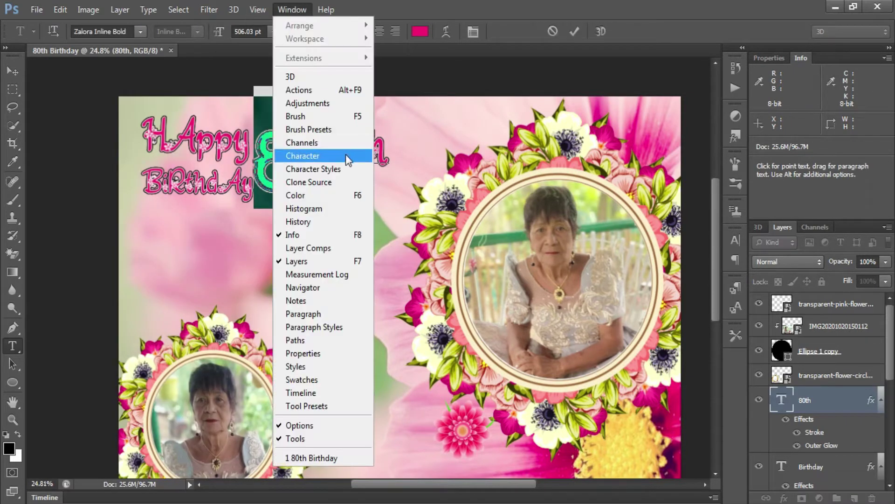
click(326, 156)
click(616, 304)
key(Up)
key(Up)
key(Up)
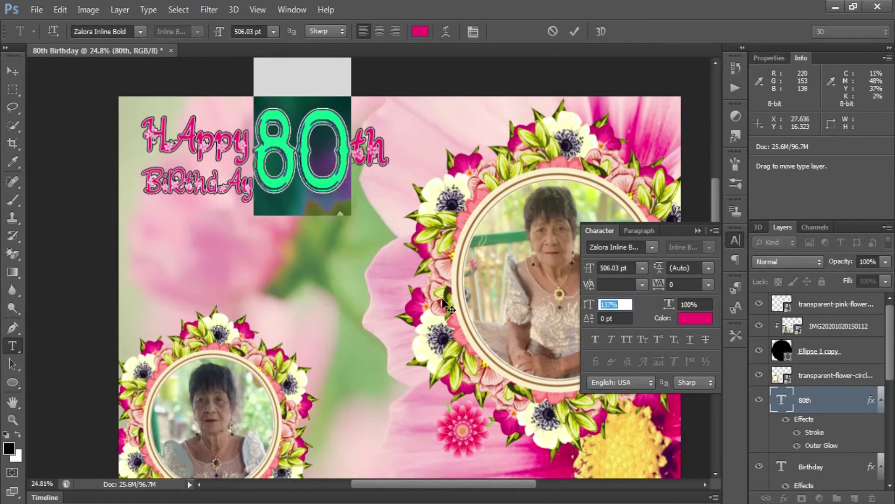
click(690, 304)
key(Down)
key(Down)
key(Down)
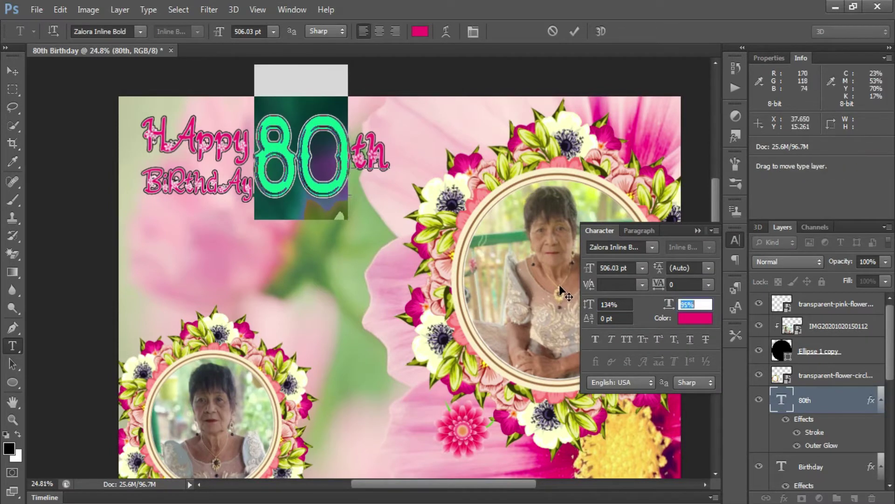
key(Down)
key(Down)
key(Down)
click(736, 240)
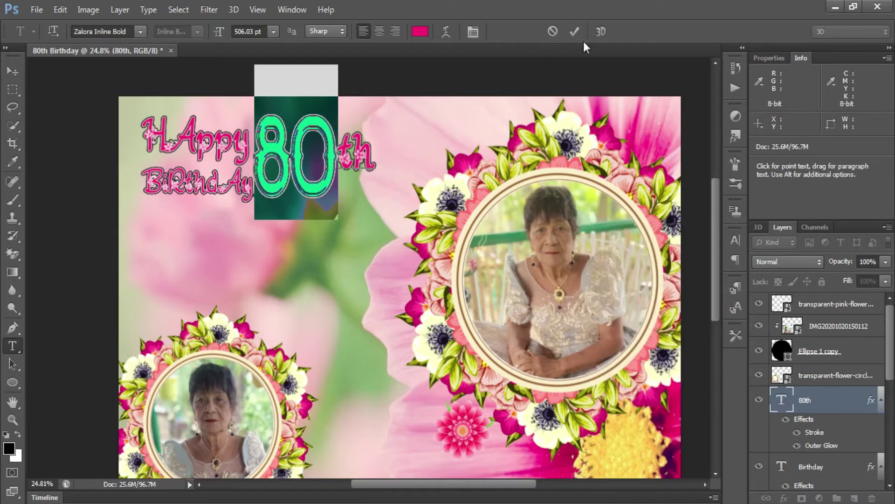
Step: Try several green shades for the 80 in the Color Picker
click(420, 32)
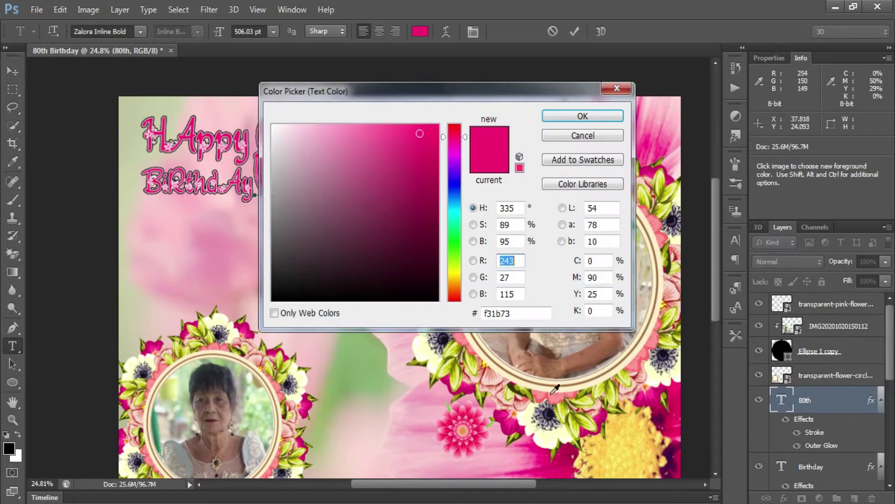
click(146, 379)
drag(327, 91, 413, 99)
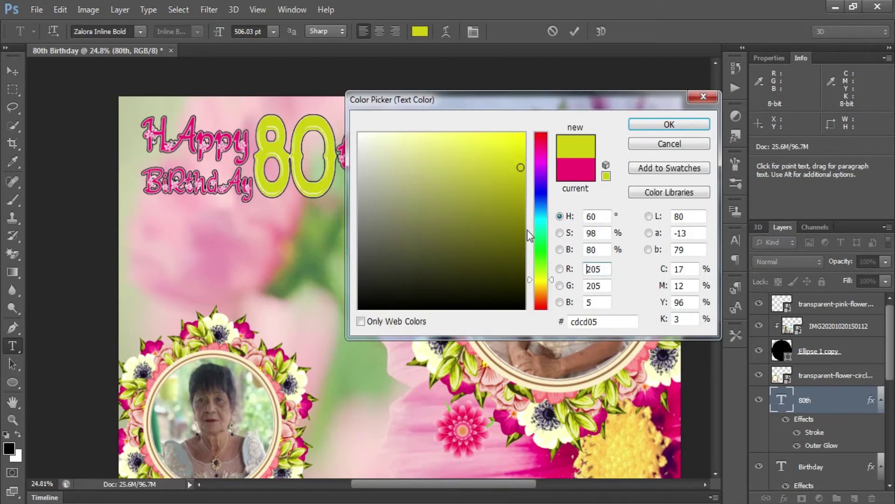
drag(541, 280, 541, 269)
mouse_move(519, 169)
mouse_down()
mouse_move(490, 152)
mouse_move(480, 194)
mouse_up()
click(544, 243)
click(517, 145)
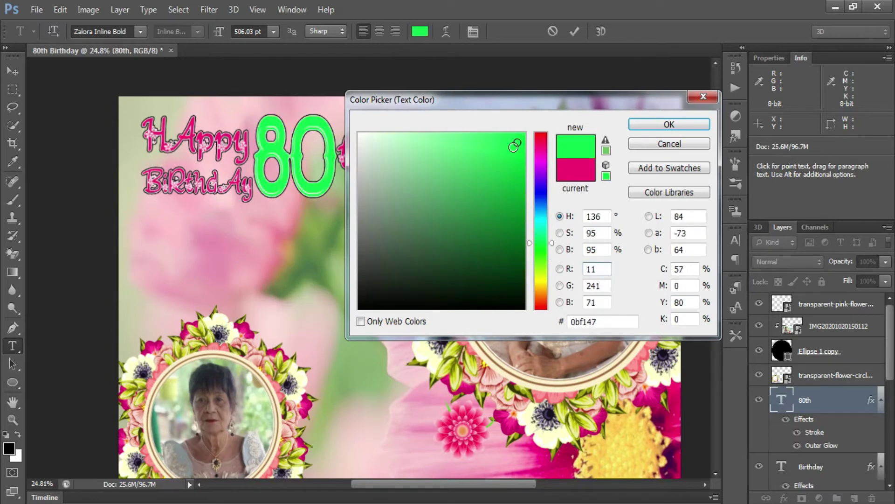
click(522, 200)
click(524, 178)
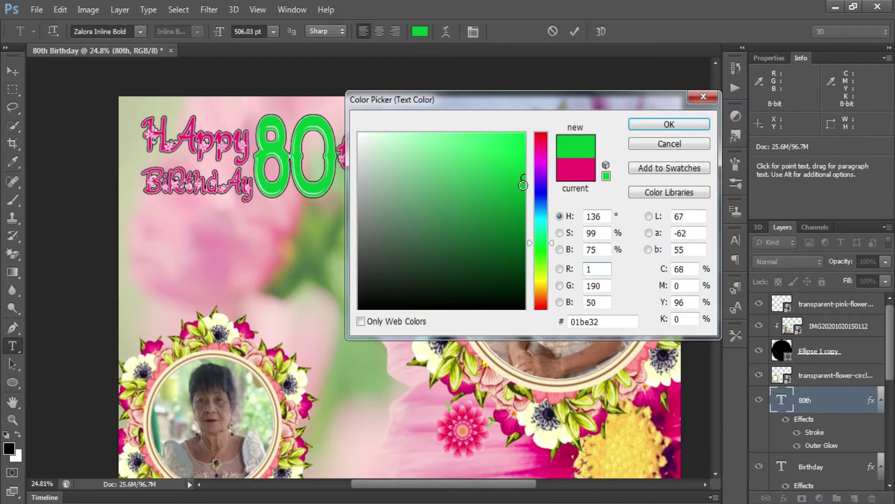
Step: Sample an olive from the design and adjust it to bright green 19a707
click(461, 362)
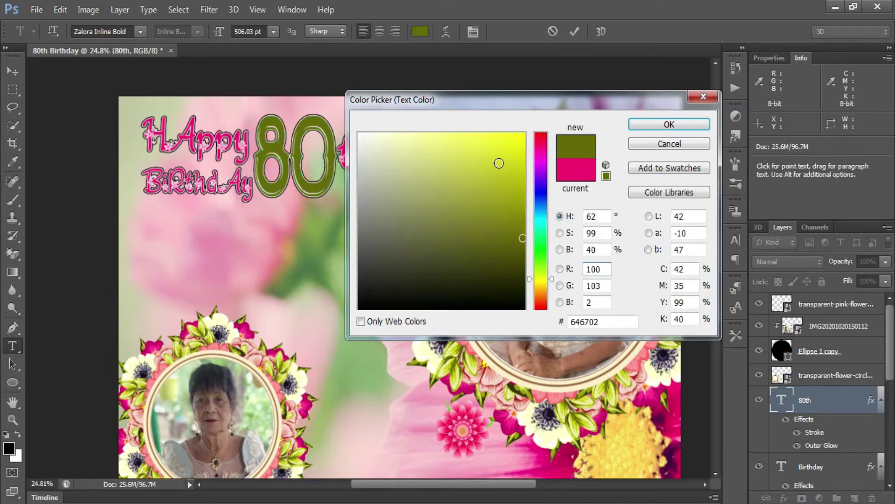
click(523, 207)
drag(524, 208, 523, 222)
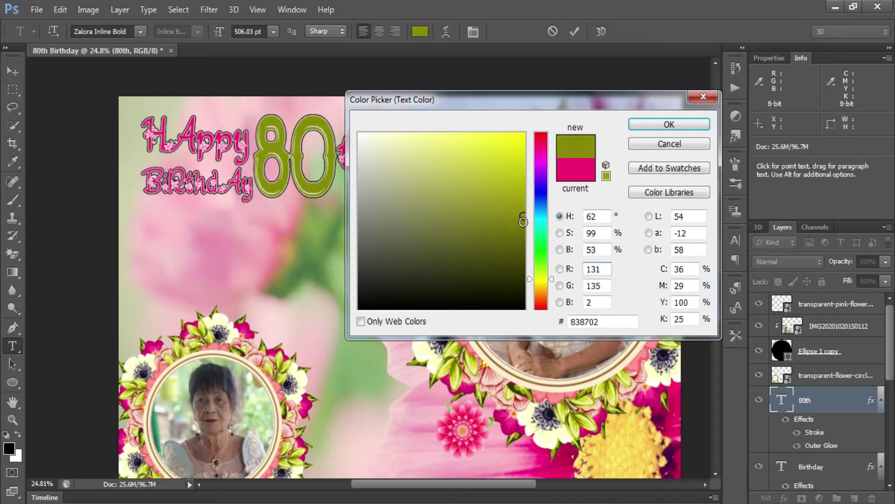
drag(537, 269, 539, 261)
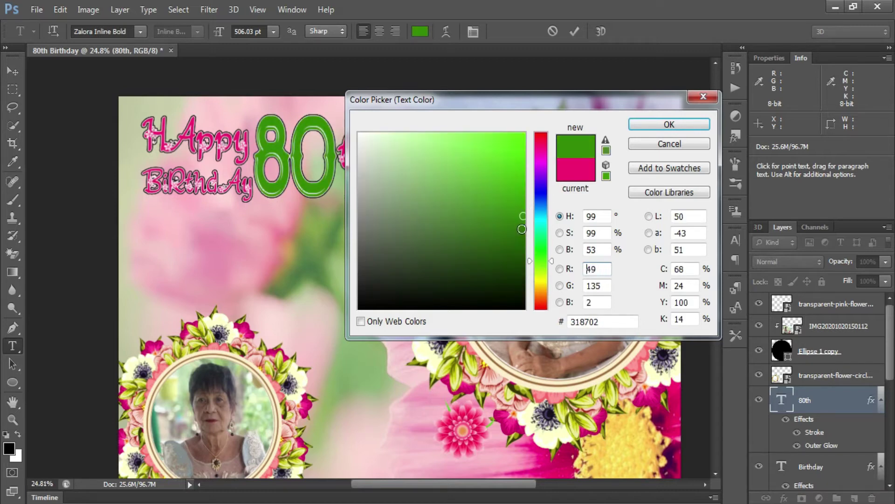
click(518, 190)
drag(550, 261, 550, 255)
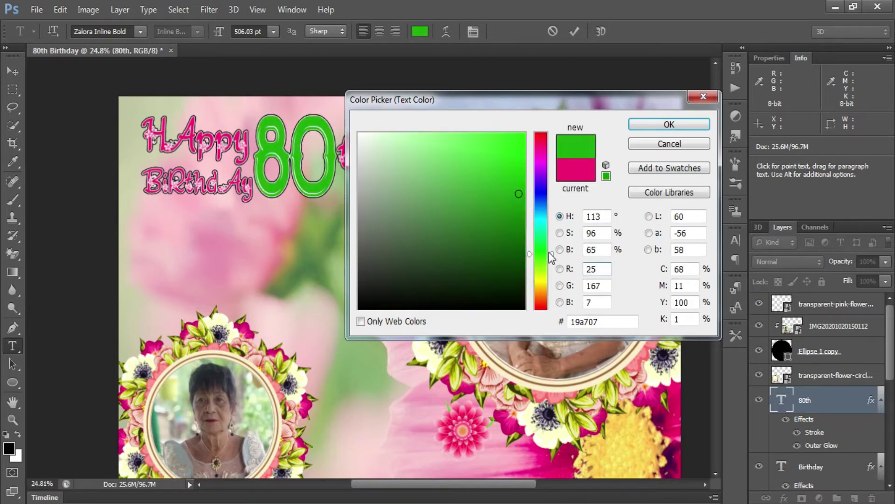
click(686, 124)
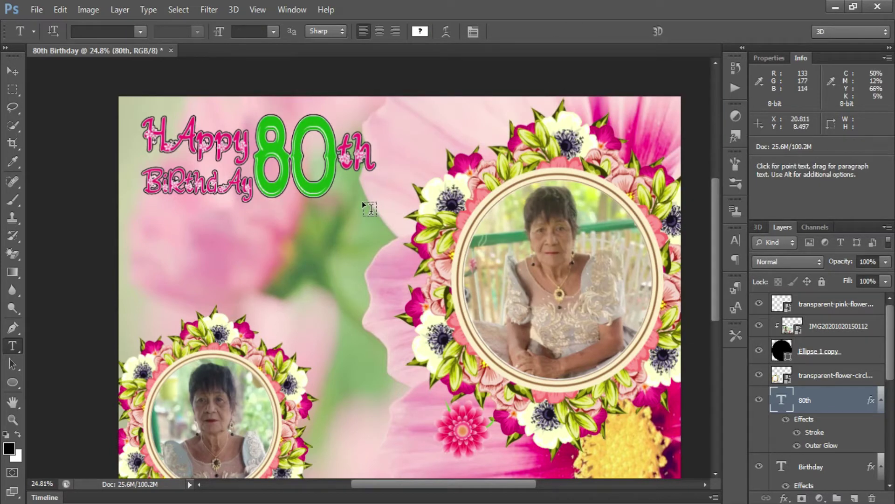
Step: Copy the BiRthdAy text lower on the page and retype it as the honoree's first name
key(v)
right_click(196, 195)
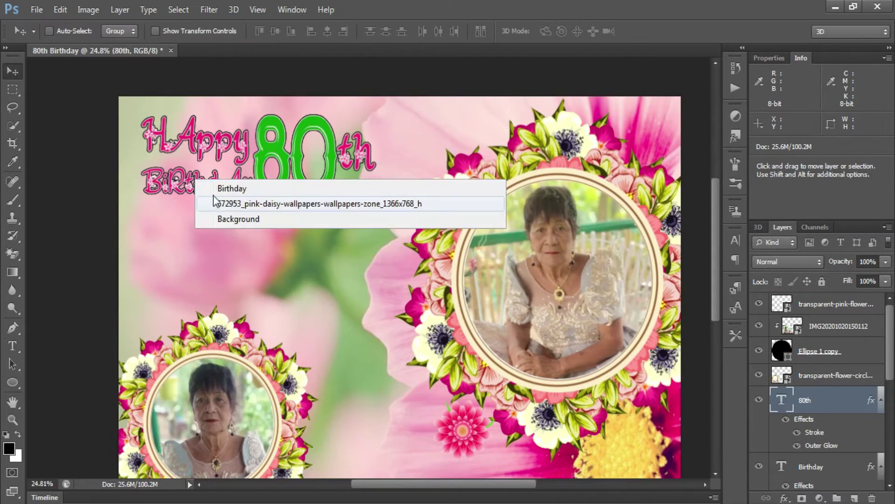
click(213, 183)
drag(212, 189, 238, 253)
key(t)
double_click(219, 244)
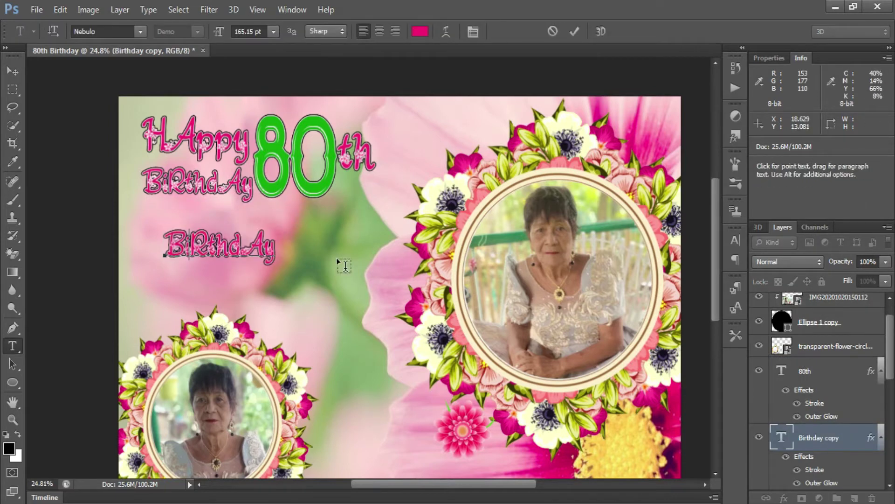
text(Alodi)
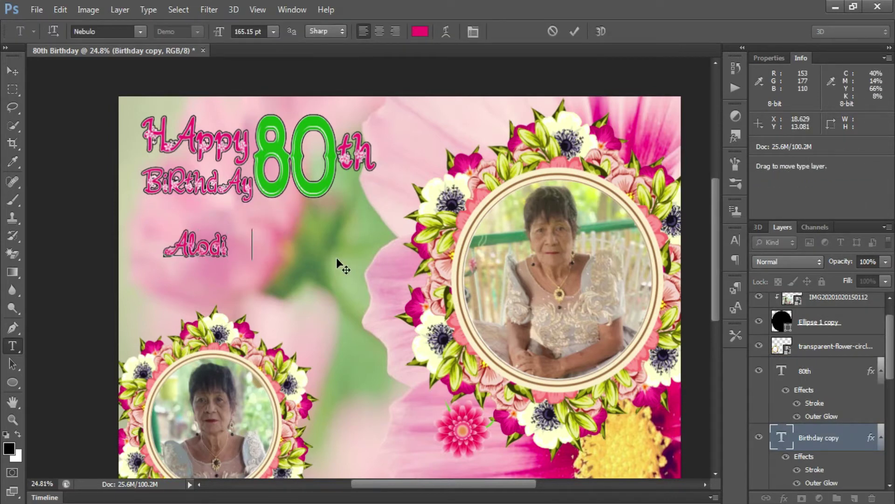
text(A)
key(ctrl+Return)
Step: Enlarge and widen the name and position it under the heading
key(ctrl+t)
drag(255, 263, 409, 316)
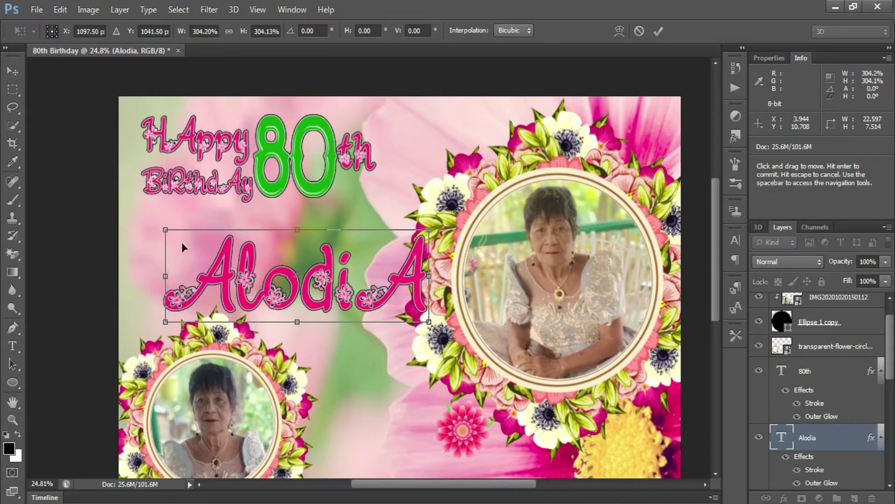
drag(172, 226, 127, 216)
drag(311, 295, 303, 279)
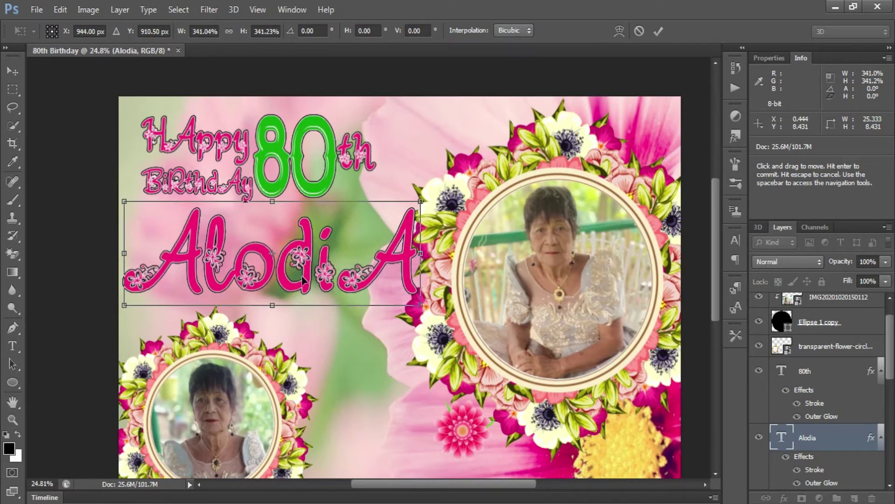
drag(425, 259, 436, 260)
key(Return)
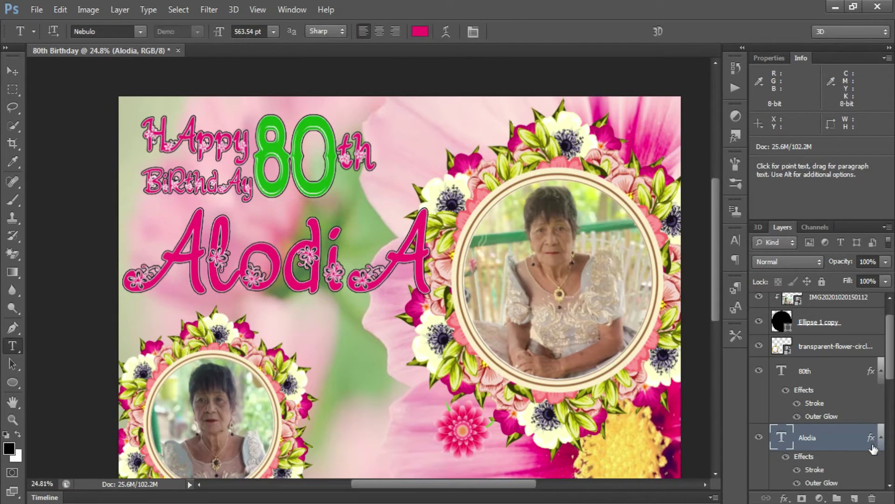
Step: Thicken the name's stroke effect to 12 px
double_click(872, 445)
click(273, 167)
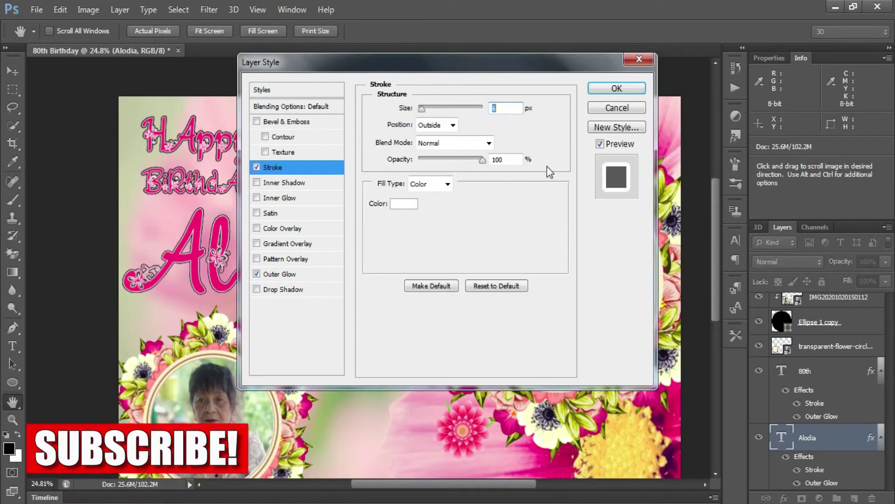
key(Up)
key(Up)
key(Up)
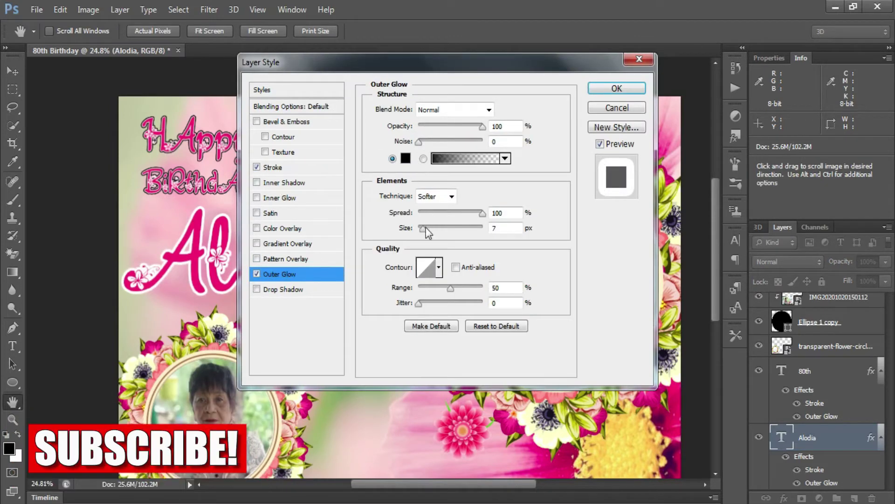
click(617, 89)
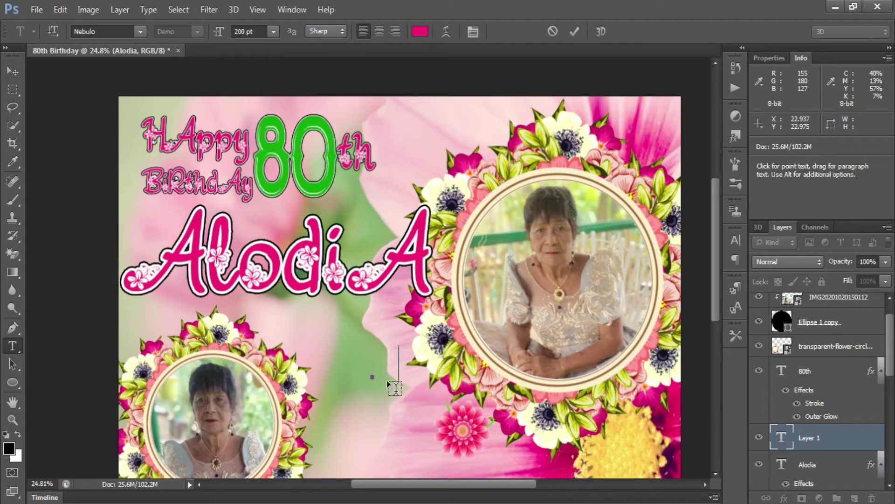
Step: Type the surname in Script MT Bold at 158 pt beneath the first name
text(Madrid)
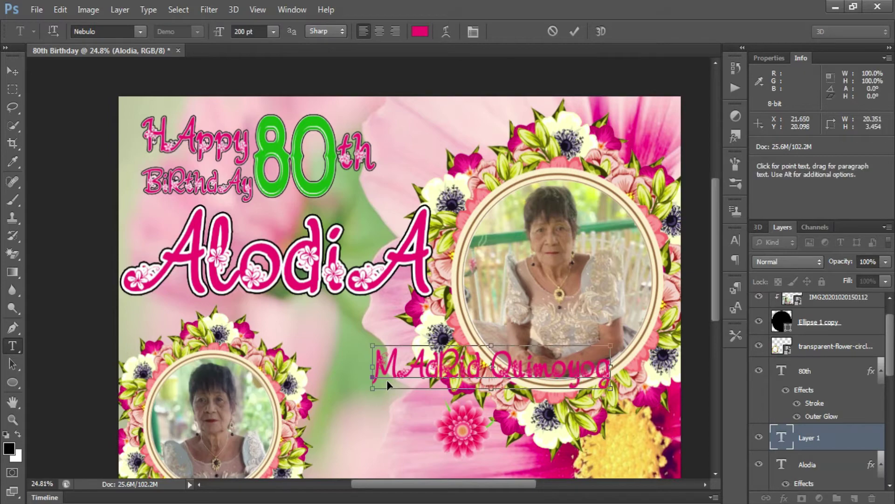
key(ctrl+a)
click(139, 32)
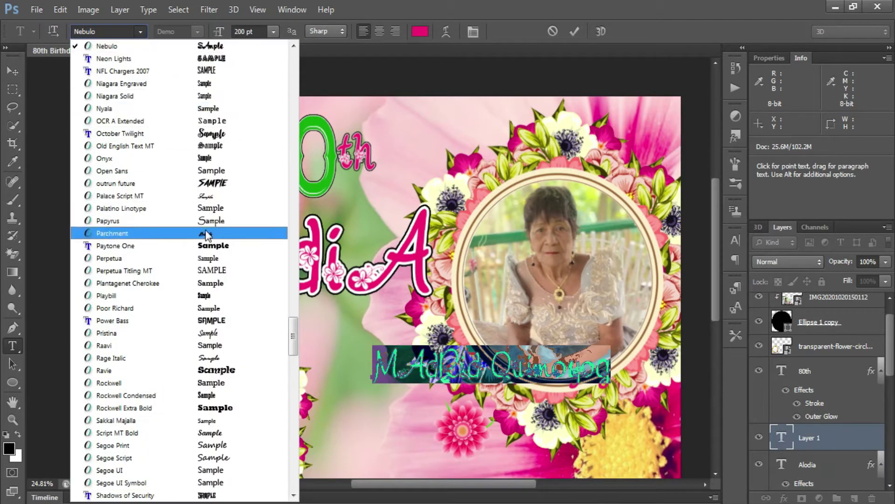
click(212, 320)
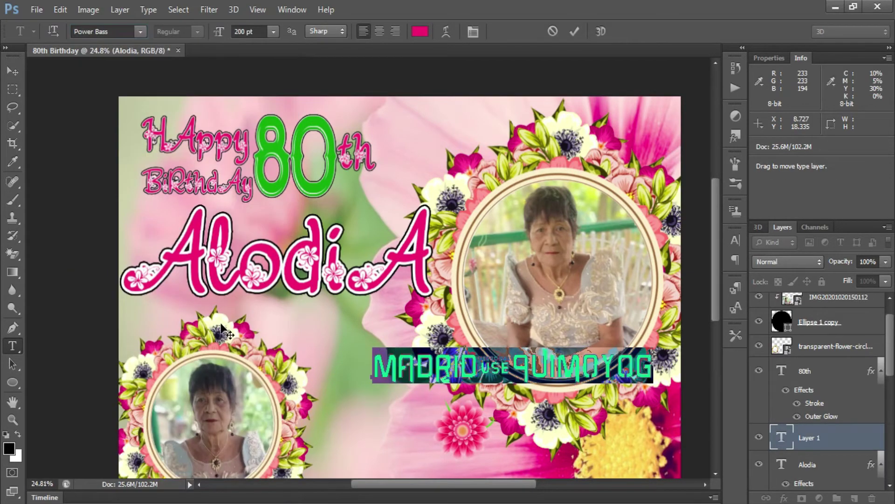
click(139, 31)
click(260, 169)
drag(538, 414, 395, 376)
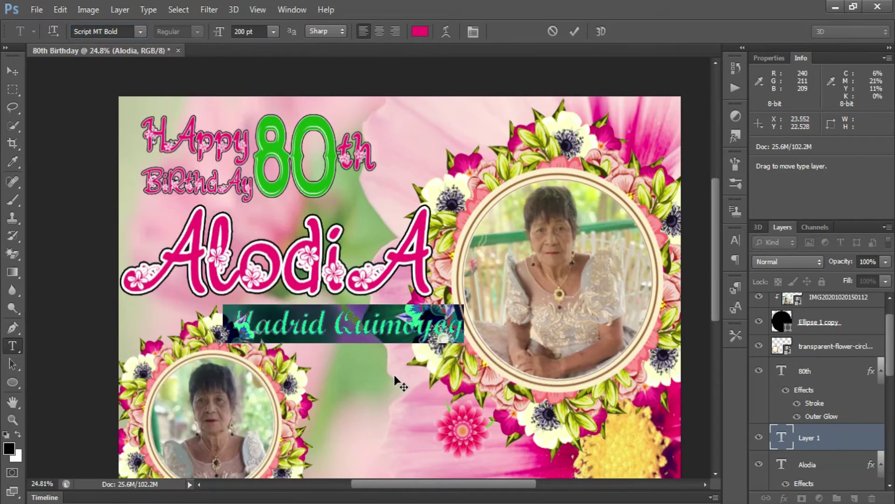
key(Down)
key(Down)
key(Down)
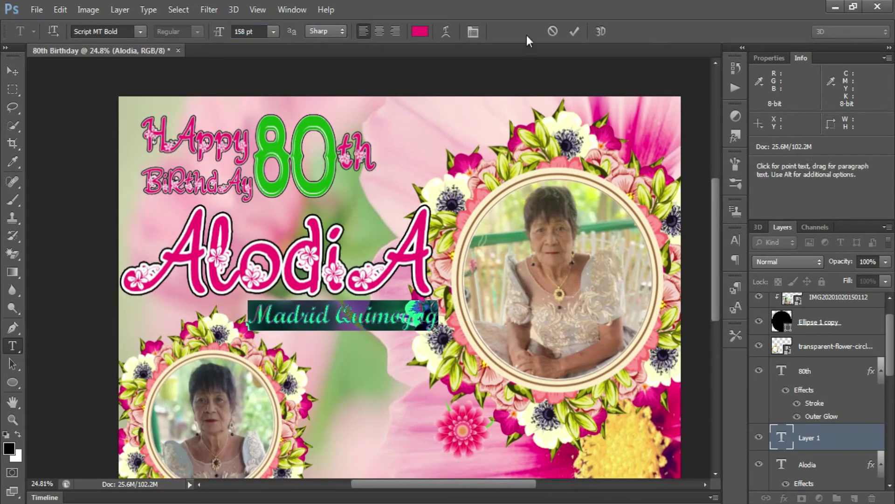
click(575, 32)
Step: Correct the surname's spelling and colour it black (000000)
click(412, 321)
text(a)
key(ctrl+a)
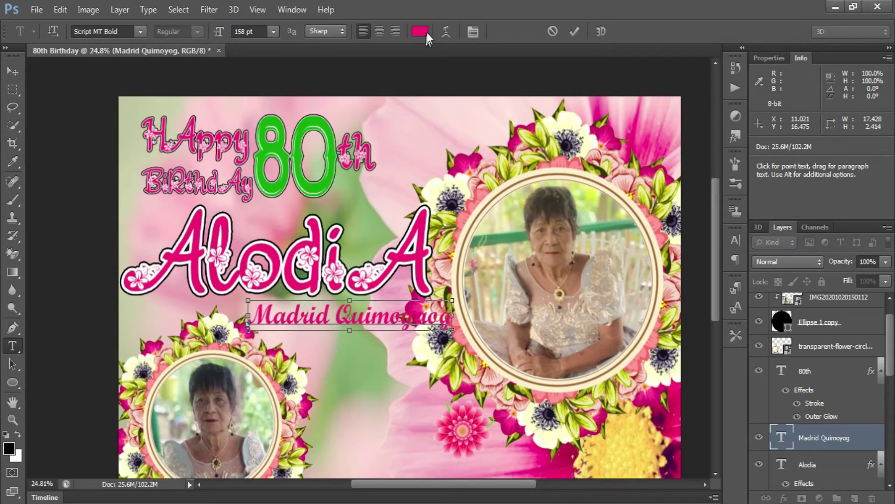
click(420, 31)
text(000000)
click(639, 124)
right_click(827, 439)
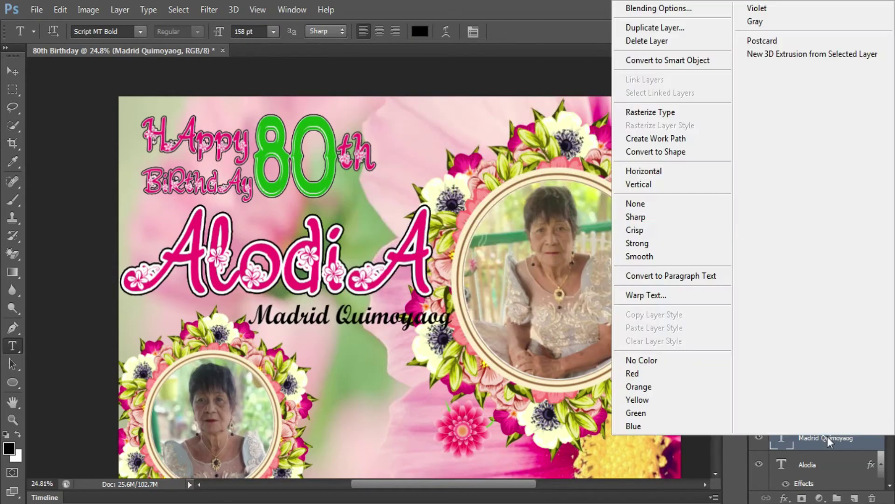
click(648, 9)
Step: Add a white (ffffff) stroke to the surname text
click(277, 169)
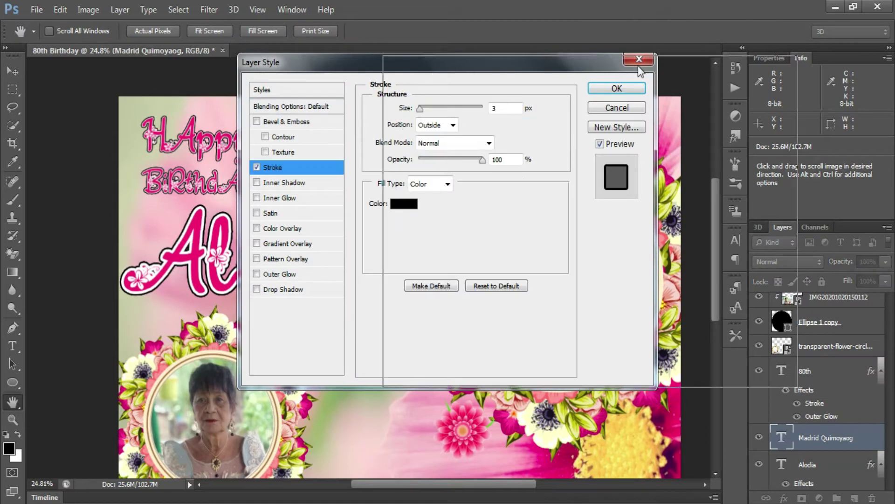
drag(354, 62, 570, 62)
click(619, 204)
text(ffffff)
click(639, 121)
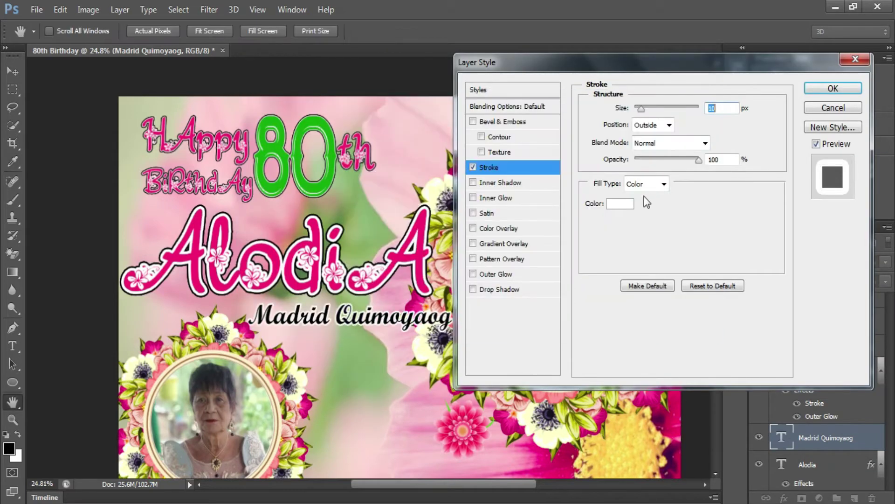
click(833, 89)
click(415, 317)
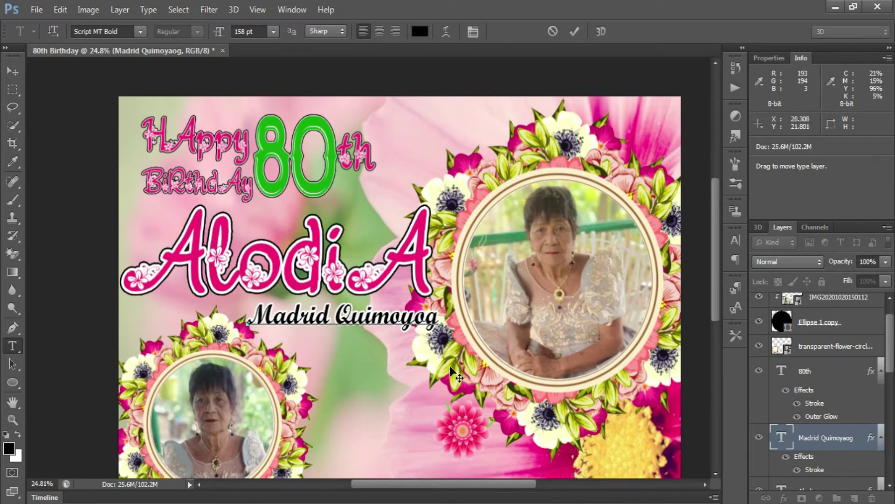
click(575, 31)
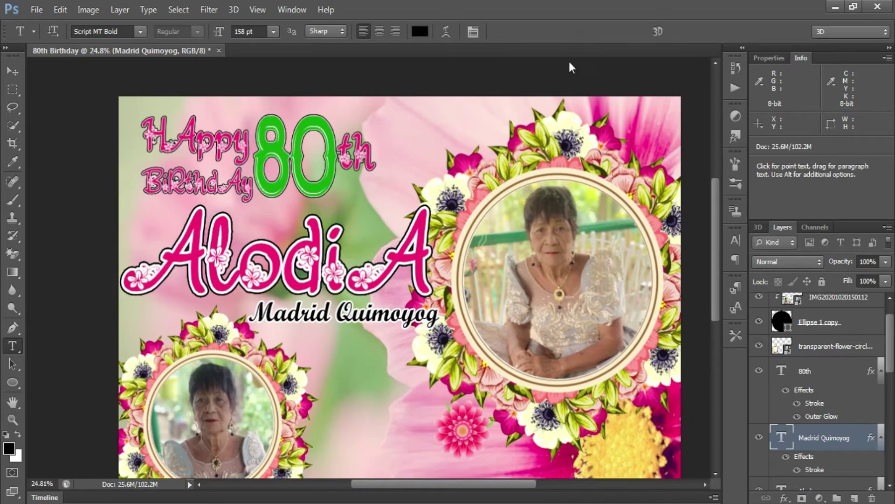
Step: Save the collage as 80th Birthday.psd and as a TIFF copy
key(ctrl+s)
key(Return)
key(Return)
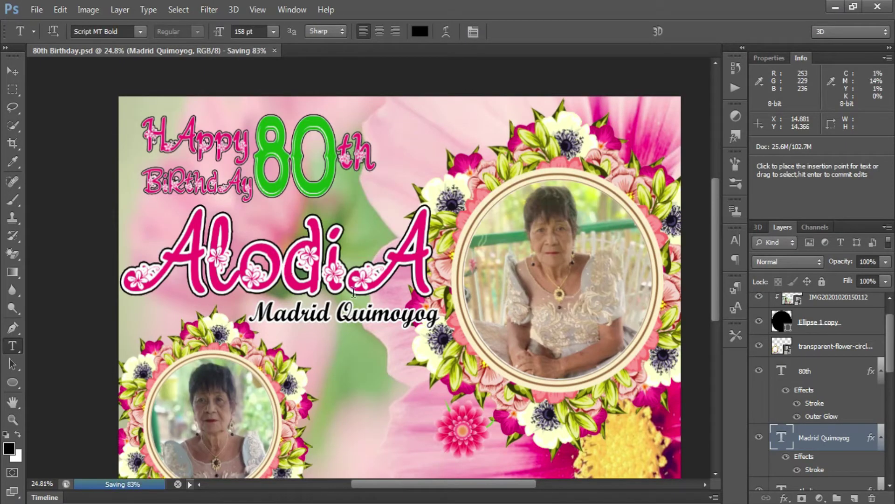
key(ctrl+shift+s)
click(340, 336)
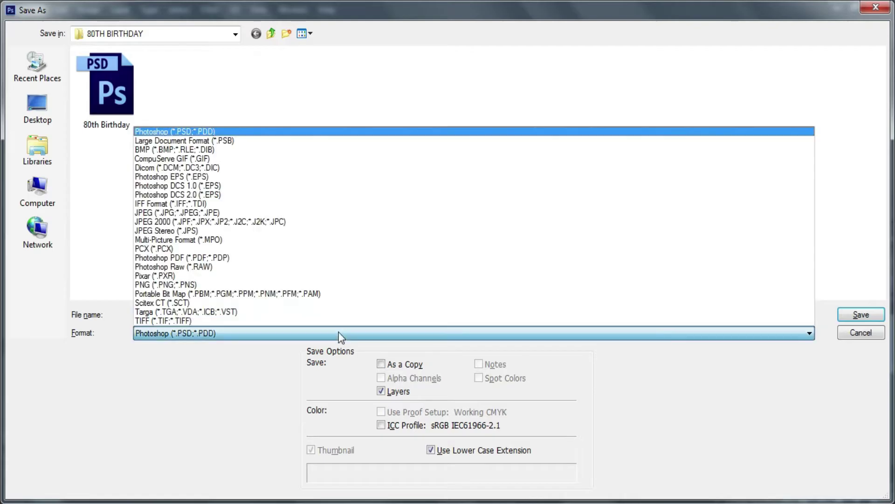
click(340, 317)
key(Return)
key(Return)
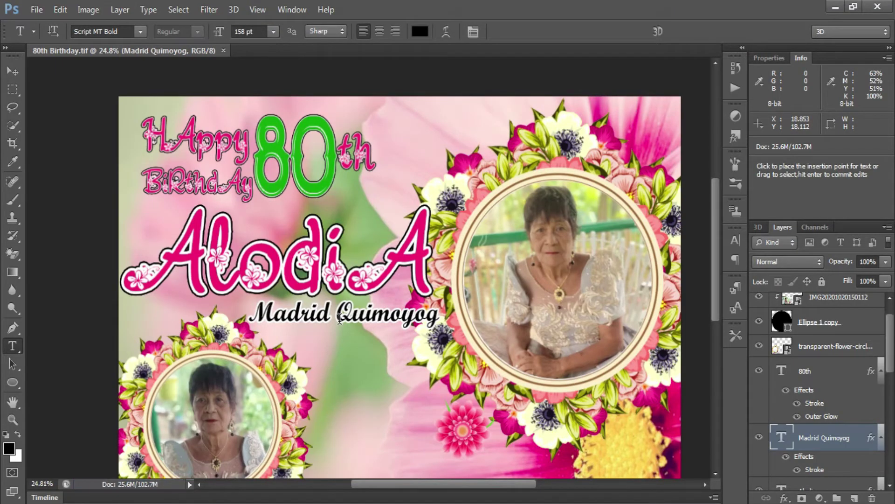
Step: Stretch the Happy and Birthday text layers wider together
key(ctrl+0)
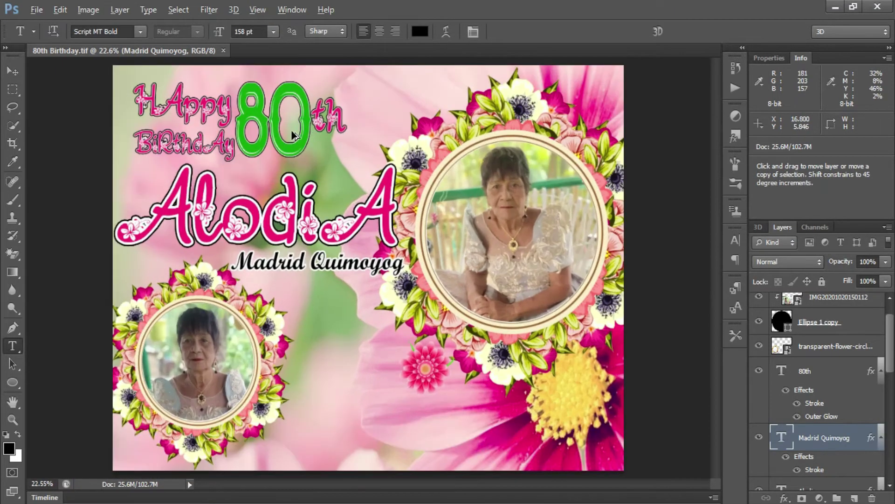
click(354, 149)
click(575, 32)
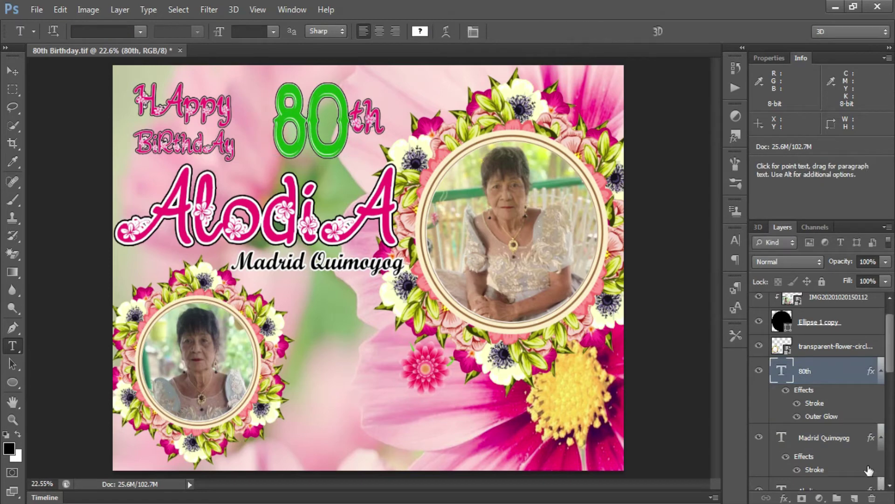
scroll(844, 458, down, 3)
scroll(825, 397, down, 2)
click(811, 402)
shift+click(808, 468)
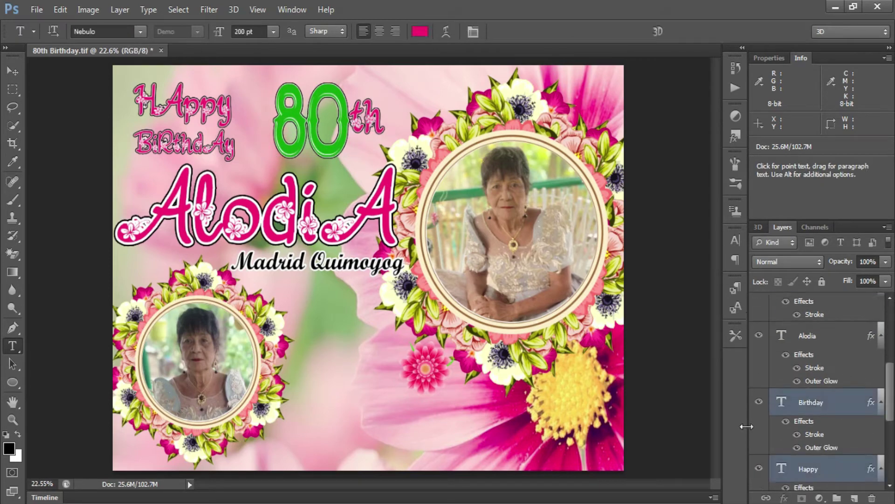
key(ctrl+t)
mouse_move(233, 121)
mouse_down()
mouse_move(273, 116)
mouse_move(266, 114)
mouse_up()
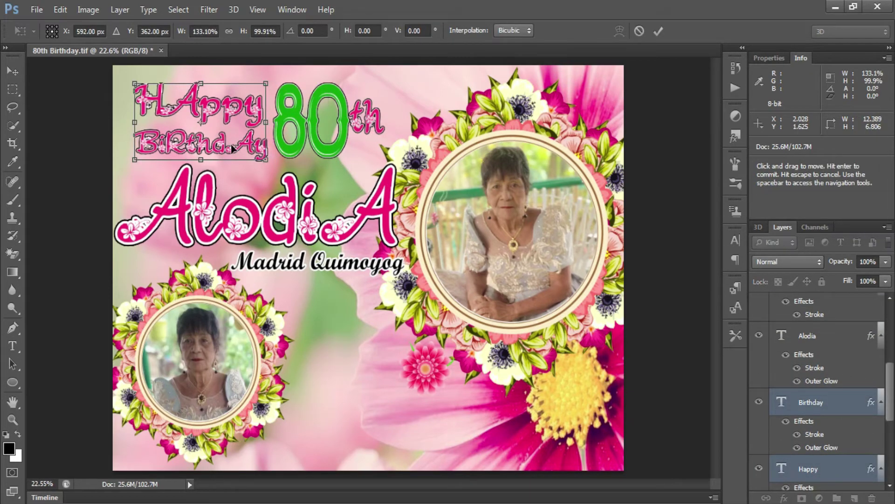
drag(132, 81, 135, 73)
key(Return)
Step: Set the 80 digits in akaDylan Plain at 370 pt
key(t)
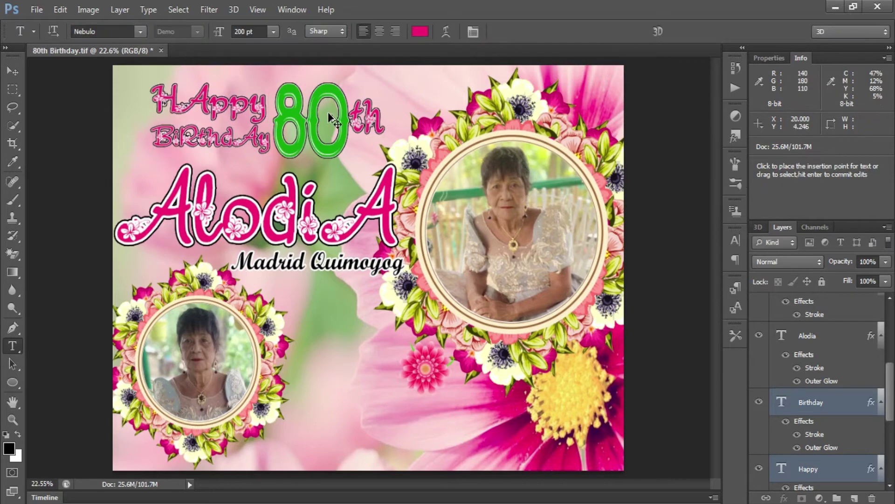
scroll(314, 166, up, 2)
click(314, 166)
drag(250, 161, 357, 161)
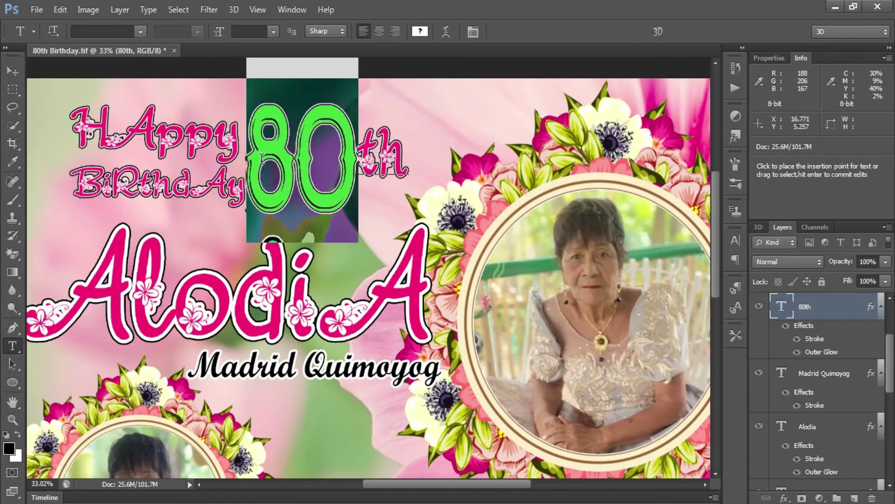
click(140, 31)
drag(293, 426, 315, 48)
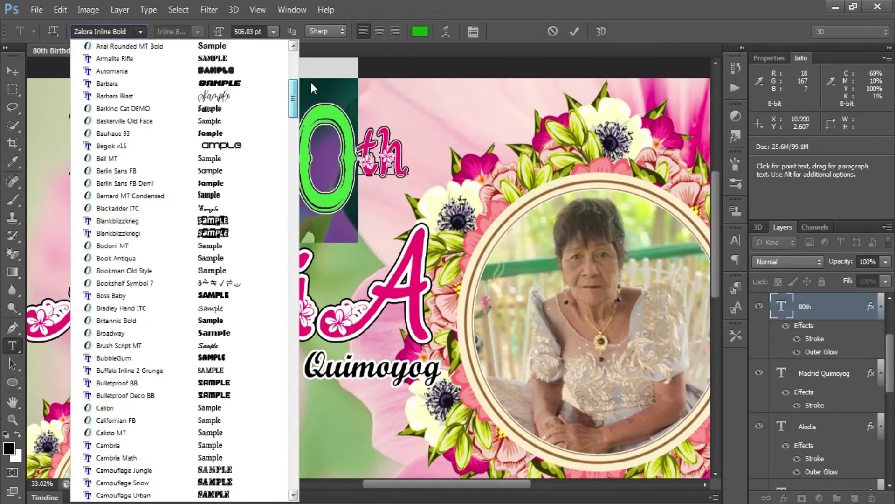
click(249, 172)
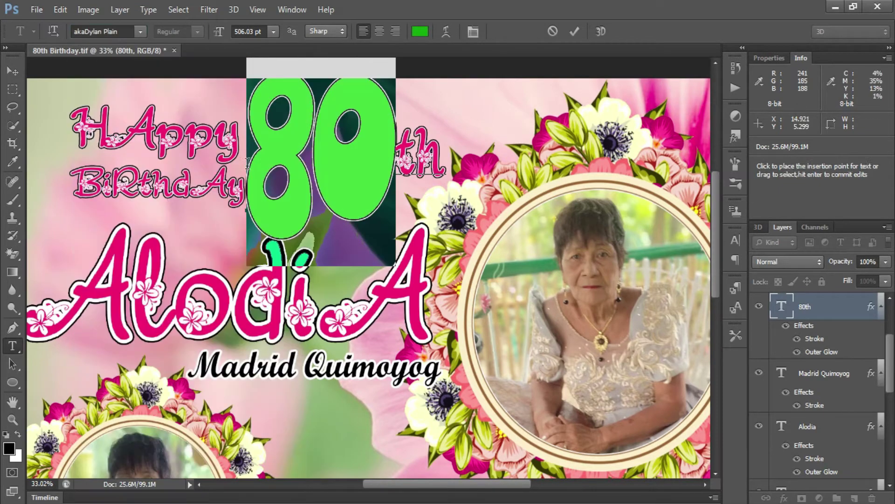
click(364, 204)
drag(389, 159, 238, 91)
text(326)
key(Return)
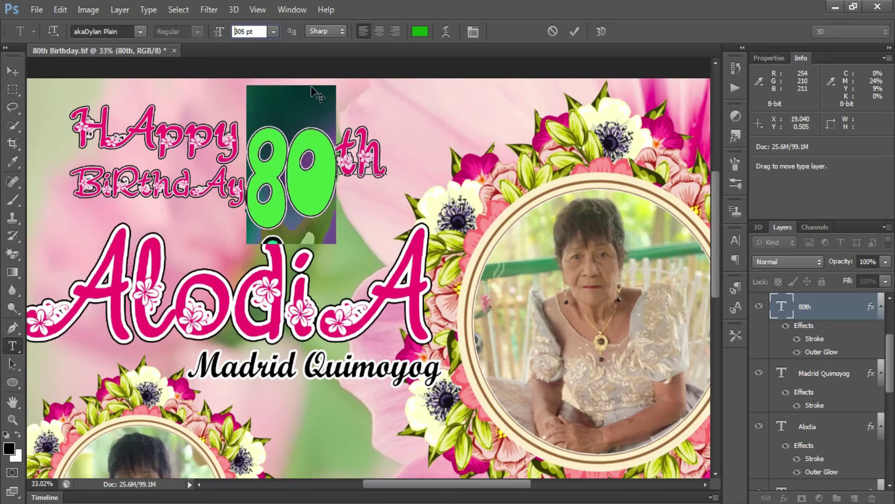
key(Up)
key(Up)
key(Up)
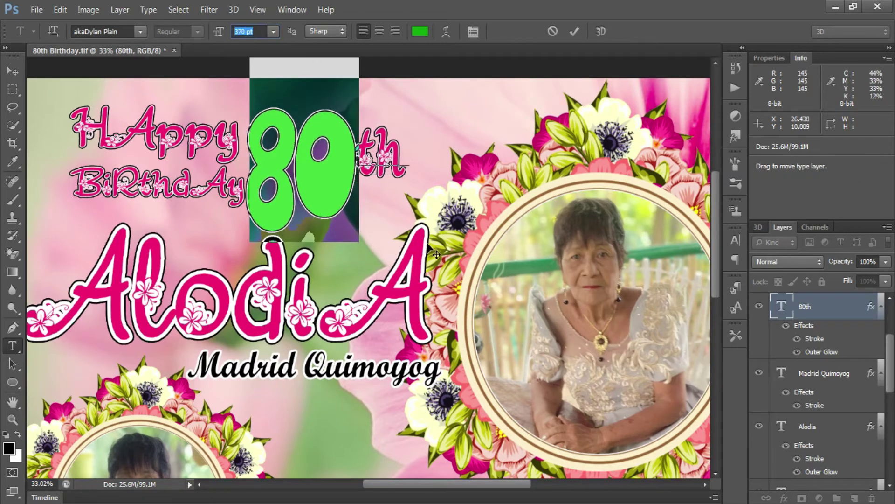
click(574, 31)
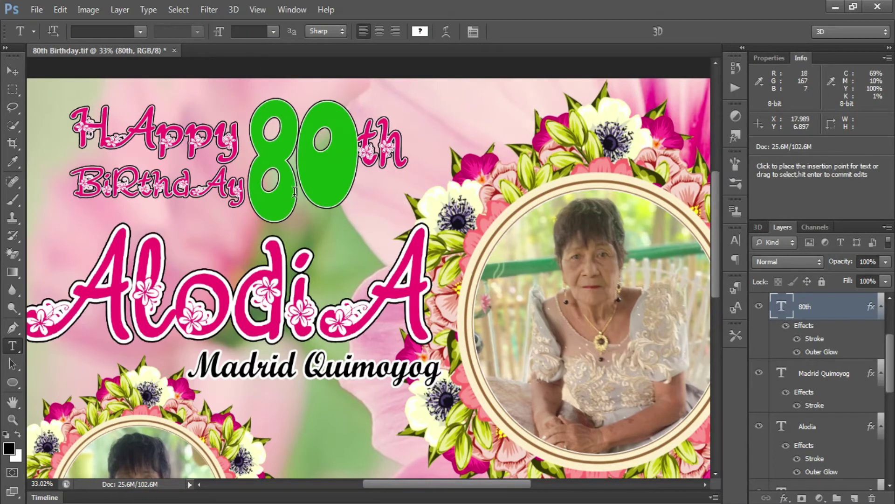
Step: Place the pink flower layer just above the 80th text and clip it inside the digits
key(v)
drag(474, 414, 317, 216)
key(ctrl+alt+g)
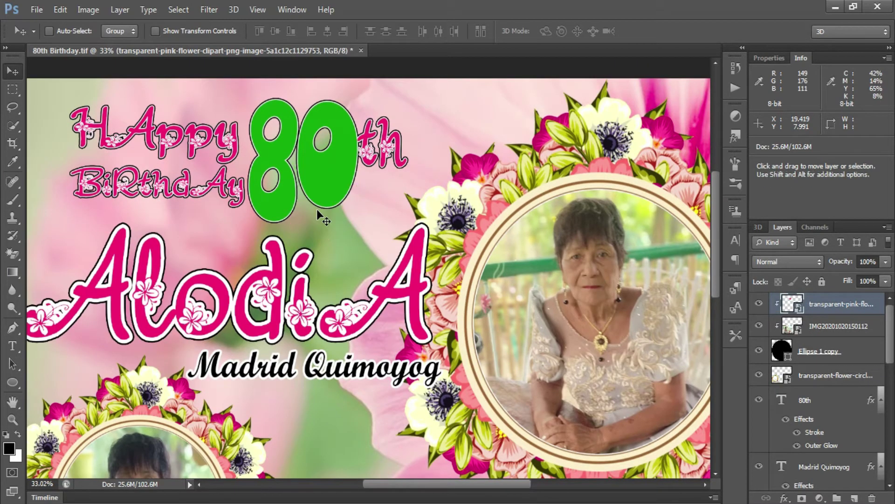
key(ctrl+z)
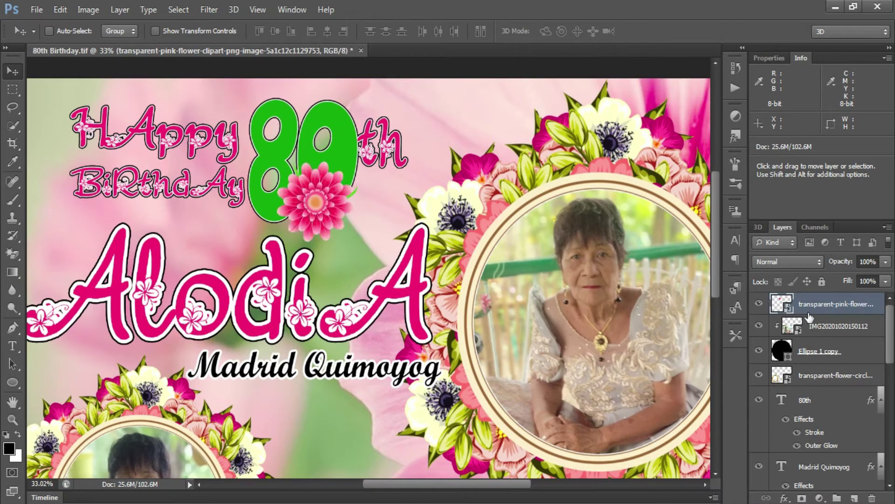
drag(808, 317, 806, 395)
alt+click(806, 388)
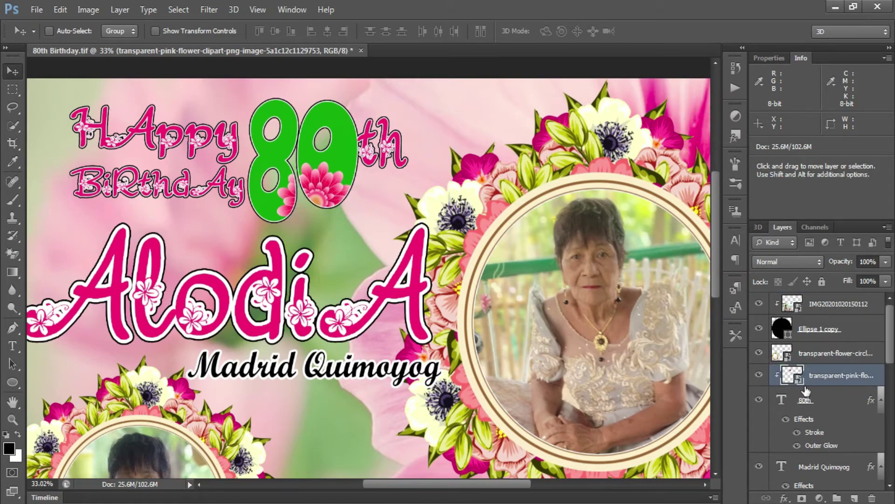
Step: Scale the clipped pink flower down to about 72% inside the 80
key(ctrl+t)
drag(179, 98, 233, 139)
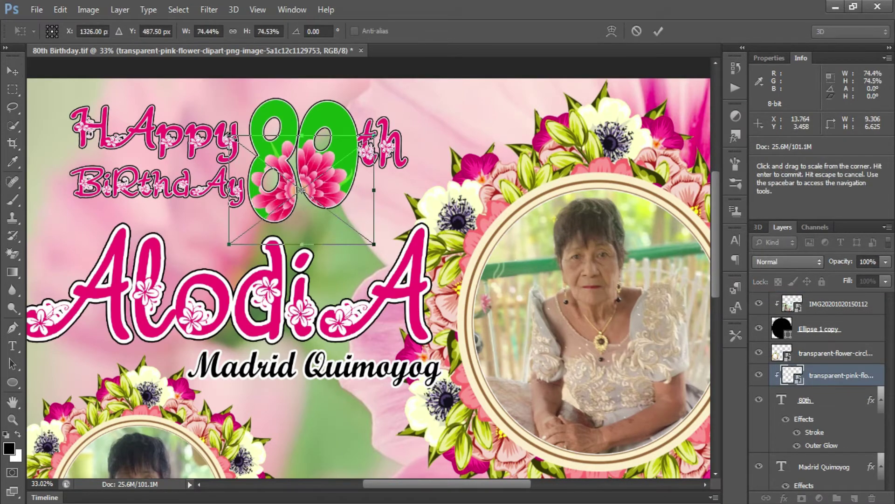
key(Return)
key(ctrl+0)
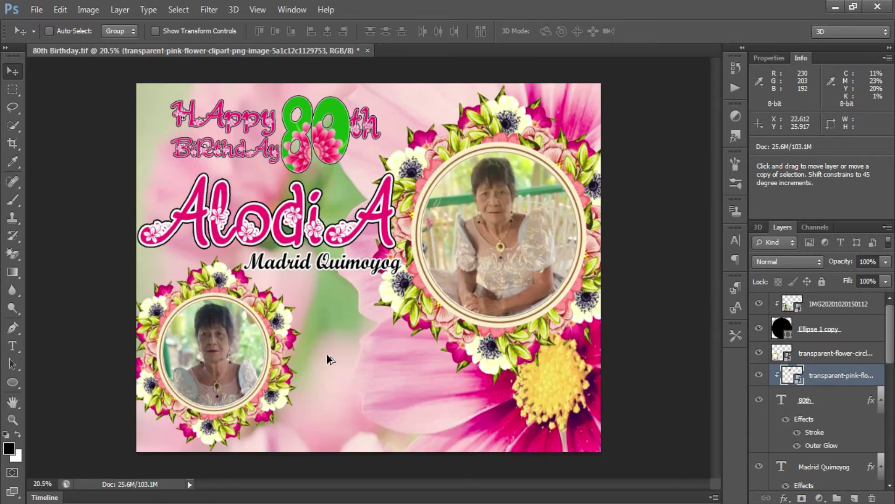
scroll(326, 353, up, 2)
scroll(349, 270, up, 2)
Step: Draw a black rectangle right of the small photo frame and tilt it slightly
click(12, 381)
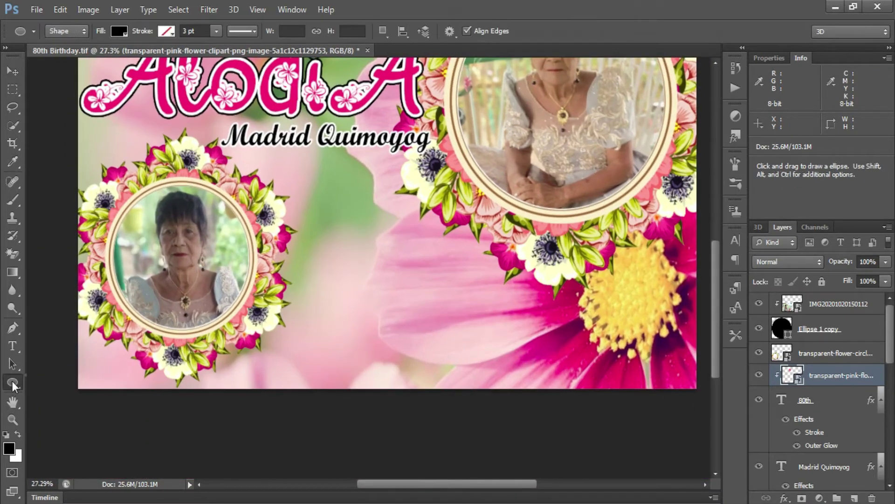
right_click(12, 381)
click(75, 380)
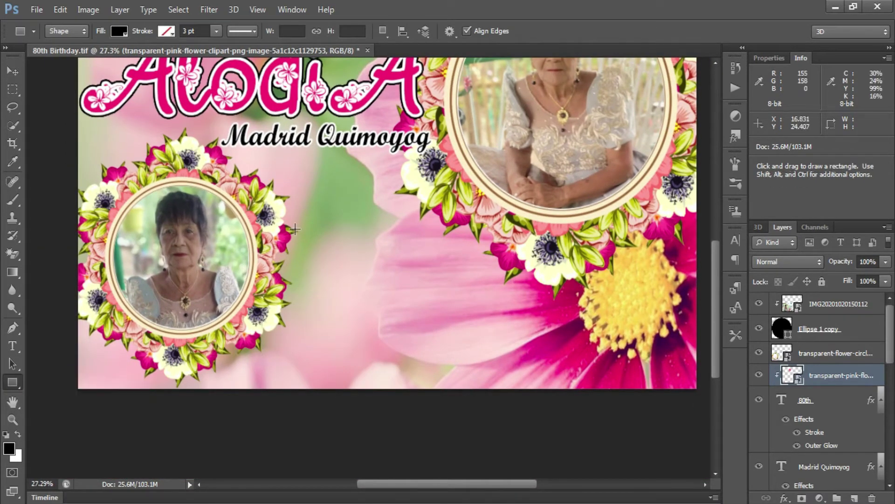
drag(296, 229, 435, 335)
key(ctrl+t)
drag(443, 261, 449, 255)
key(Return)
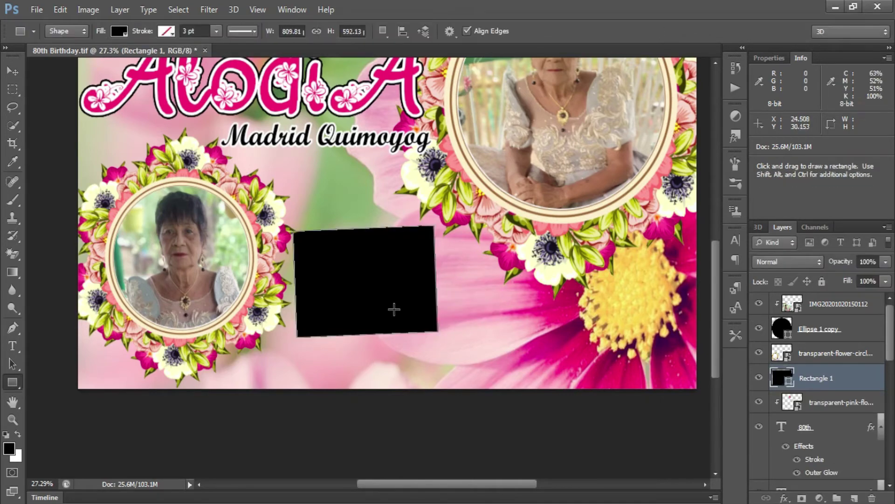
Step: Give the rectangle an 11 px pink stroke sampled from the name text
right_click(849, 386)
click(585, 76)
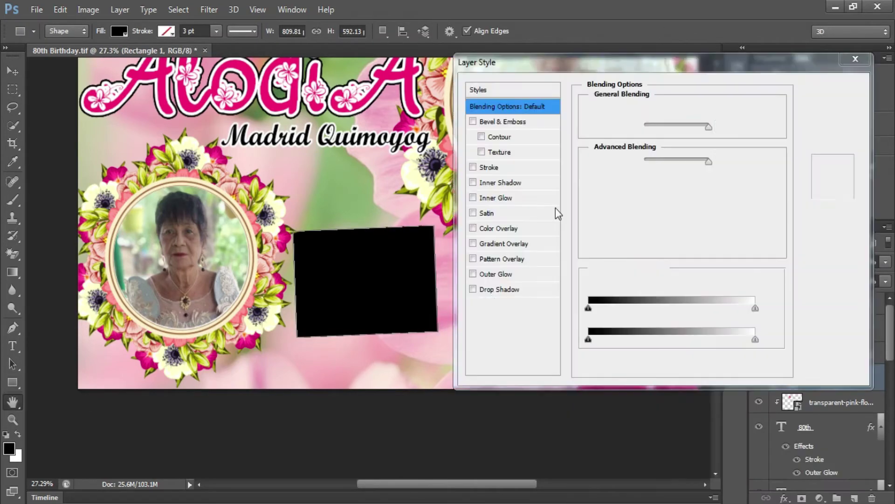
click(473, 167)
click(620, 203)
click(275, 97)
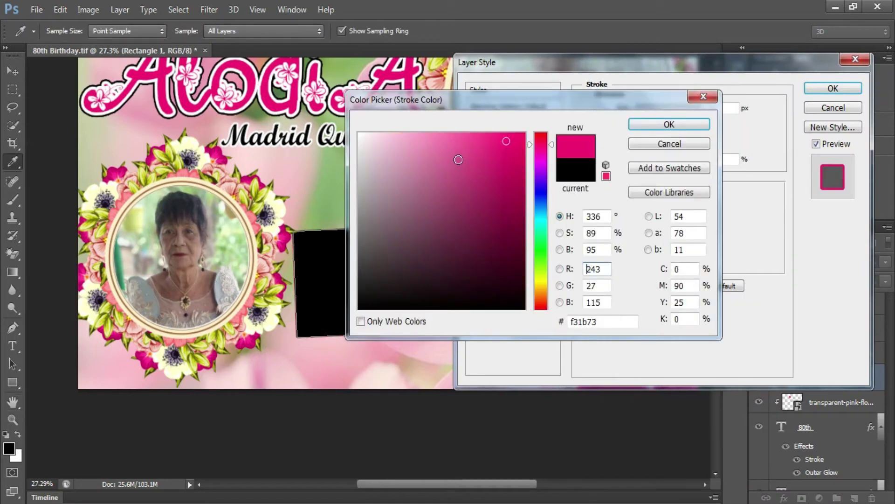
click(640, 123)
key(Up)
key(Up)
key(Up)
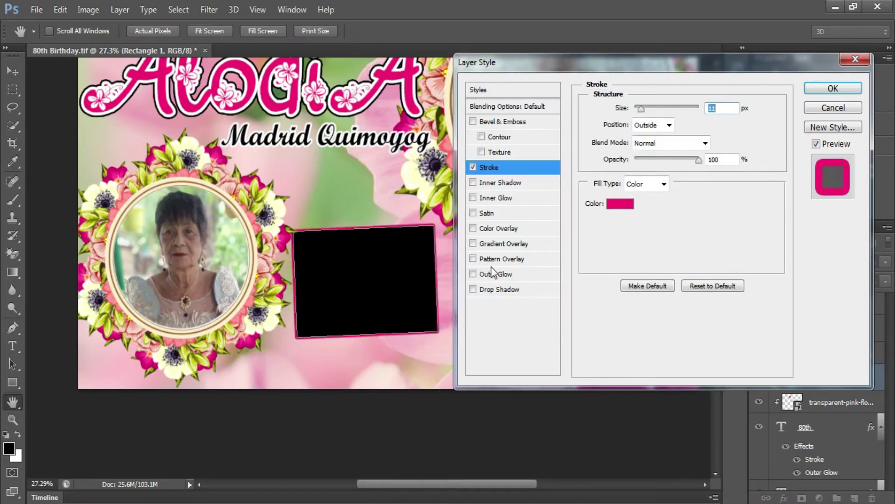
Step: Add a Normal-blend pale yellow (#eceb98) outer glow and apply the layer styles
click(494, 275)
click(667, 110)
click(648, 141)
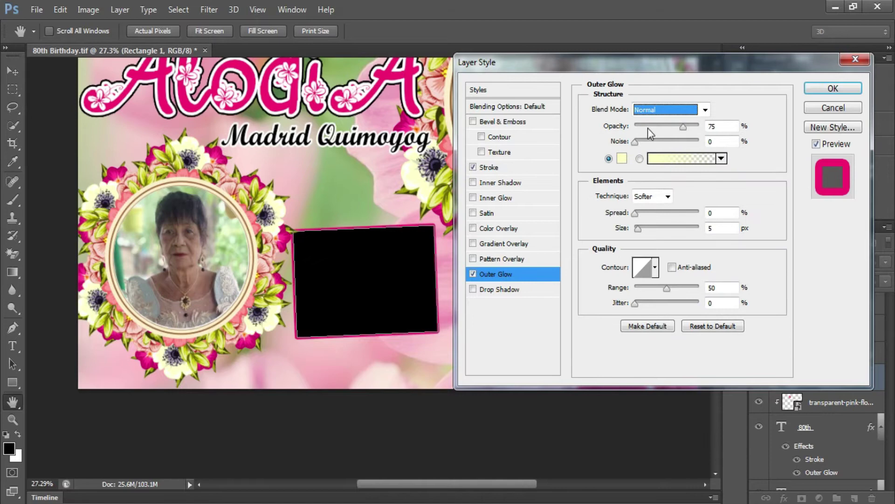
click(622, 158)
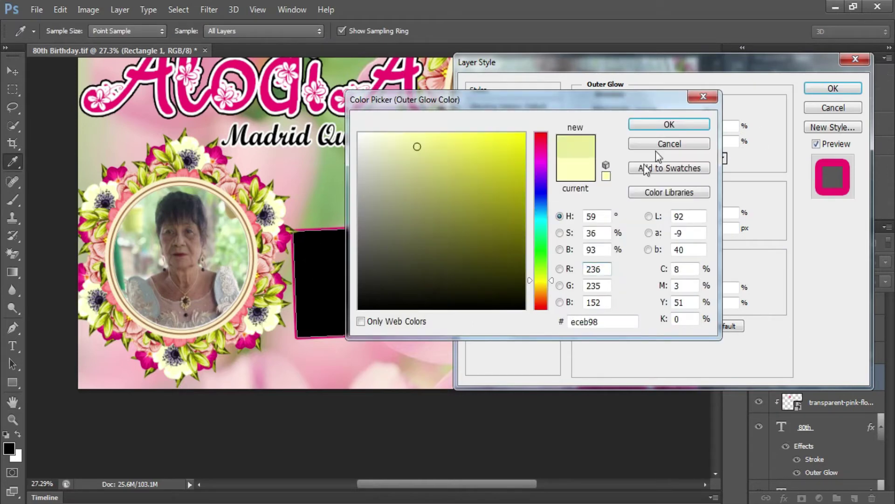
key(Return)
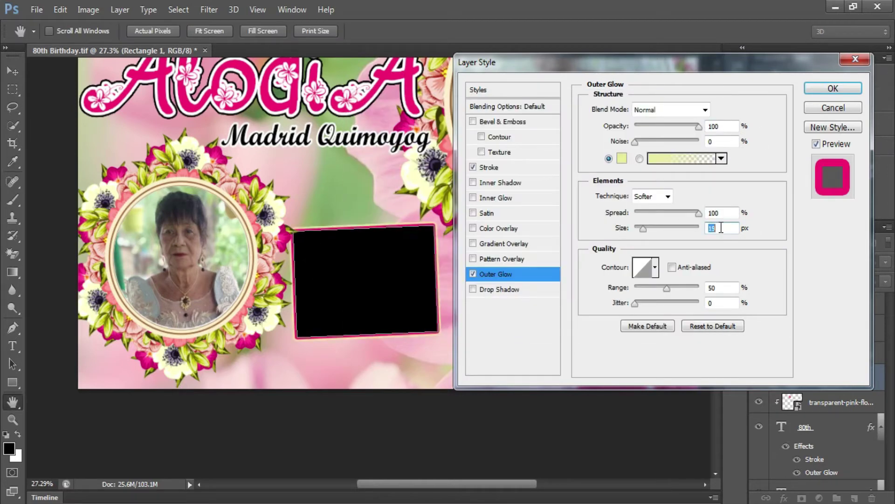
click(833, 88)
key(ctrl+0)
Step: Alt-drag a copy of the black frame, then raise and tilt the original Rectangle 1
key(v)
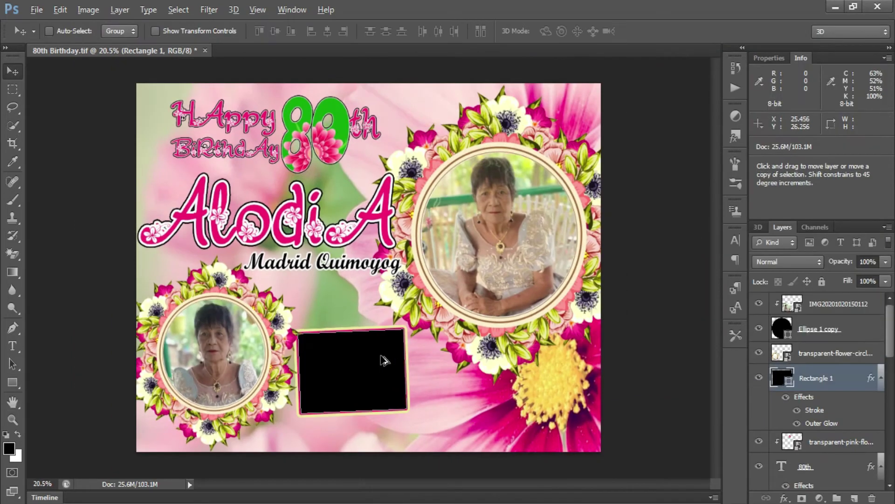
drag(385, 362, 466, 420)
right_click(370, 367)
click(371, 362)
drag(371, 362, 371, 336)
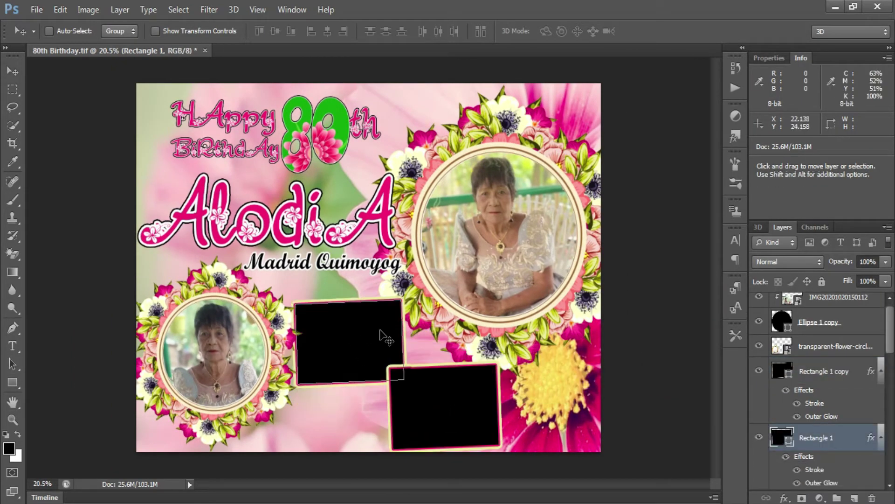
key(ctrl+t)
mouse_move(406, 301)
mouse_down()
mouse_move(399, 305)
mouse_move(421, 301)
mouse_up()
key(Return)
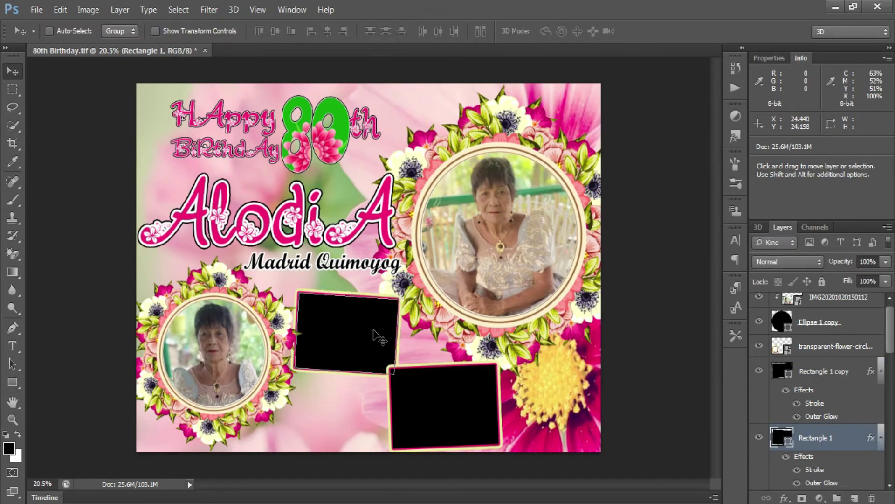
Step: Move the copy frame left and slightly enlarge the Rectangle 1 frame
ctrl+click(435, 399)
mouse_move(435, 400)
mouse_down()
mouse_move(377, 387)
mouse_move(393, 401)
mouse_up()
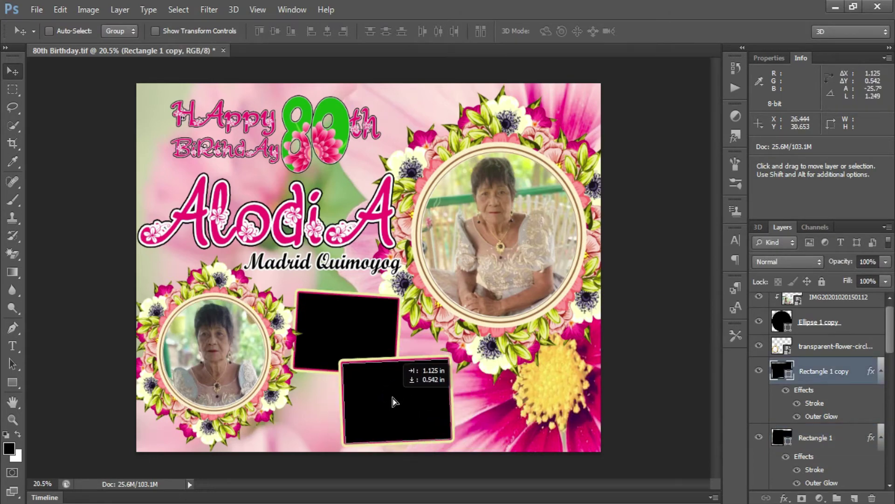
right_click(376, 322)
click(420, 322)
key(ctrl+t)
drag(399, 295, 410, 287)
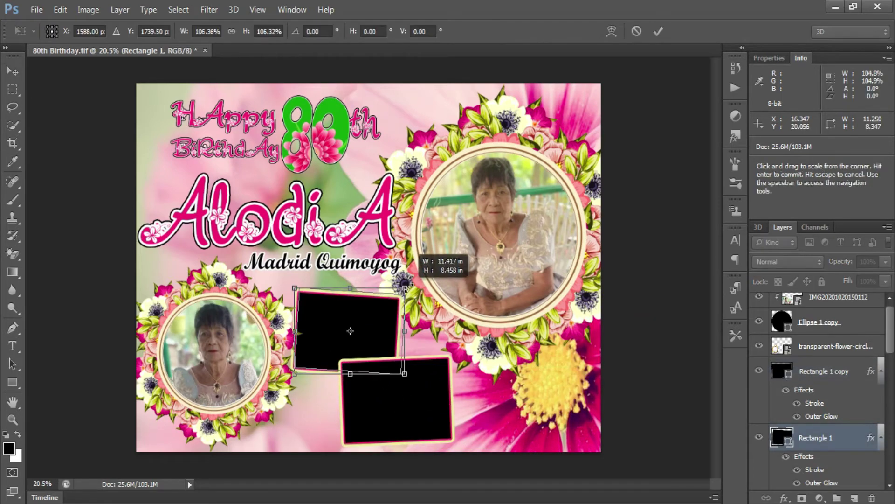
key(Return)
Step: Shift the Rectangle 1 copy frame to the right, tilting then straightening it
right_click(413, 396)
click(428, 403)
drag(387, 402, 424, 394)
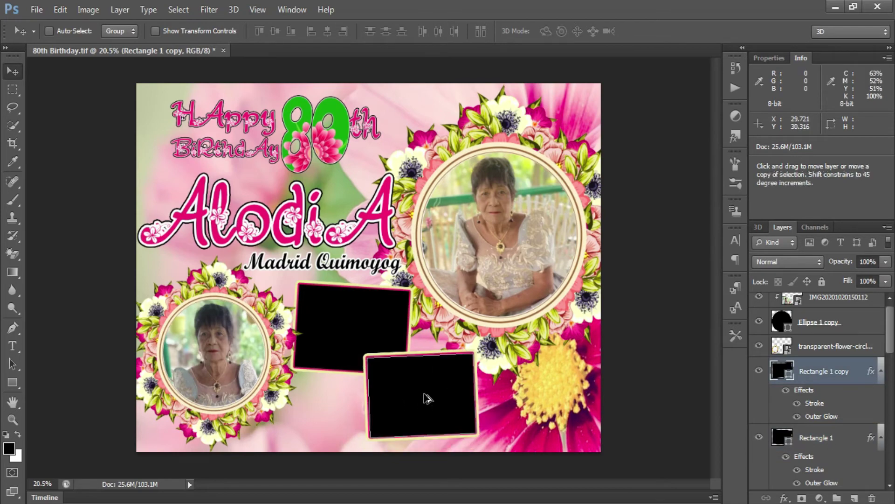
scroll(436, 312, up, 1)
key(ctrl+t)
drag(456, 301, 583, 287)
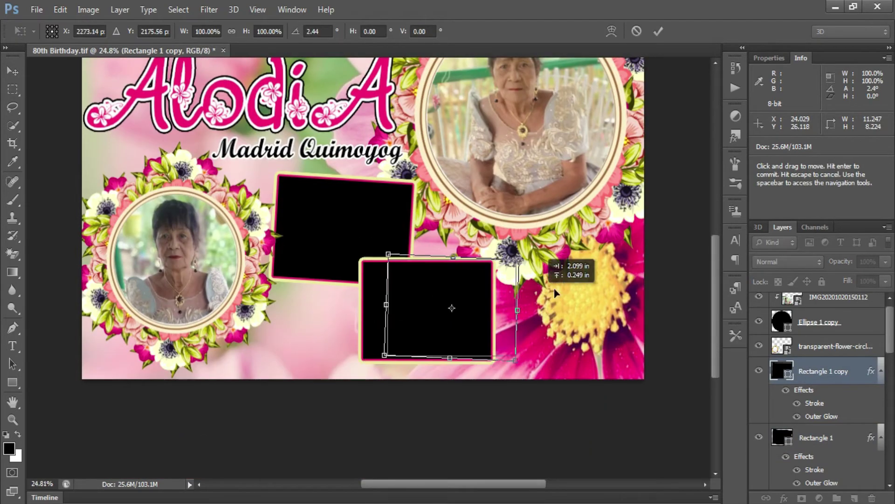
drag(647, 264, 596, 310)
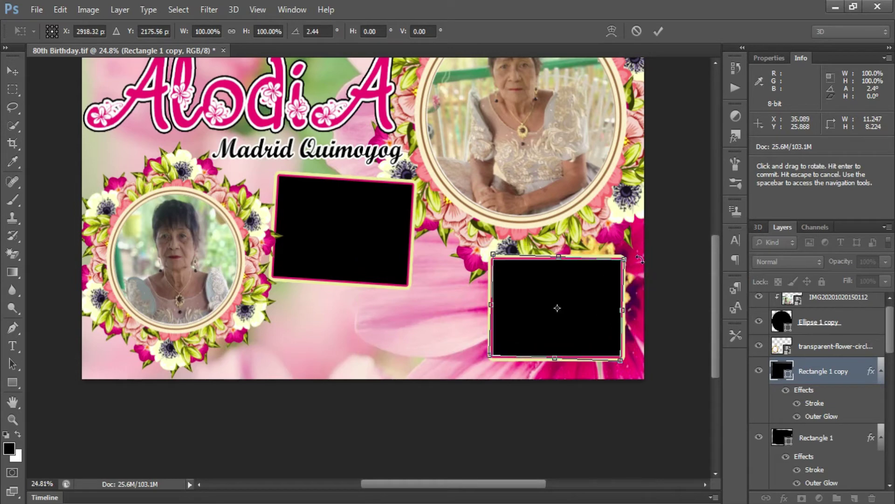
key(Return)
Step: Move the left frame lower and right and give it a slight tilt
mouse_move(369, 246)
mouse_down()
mouse_move(393, 287)
mouse_move(427, 318)
mouse_up()
key(ctrl+t)
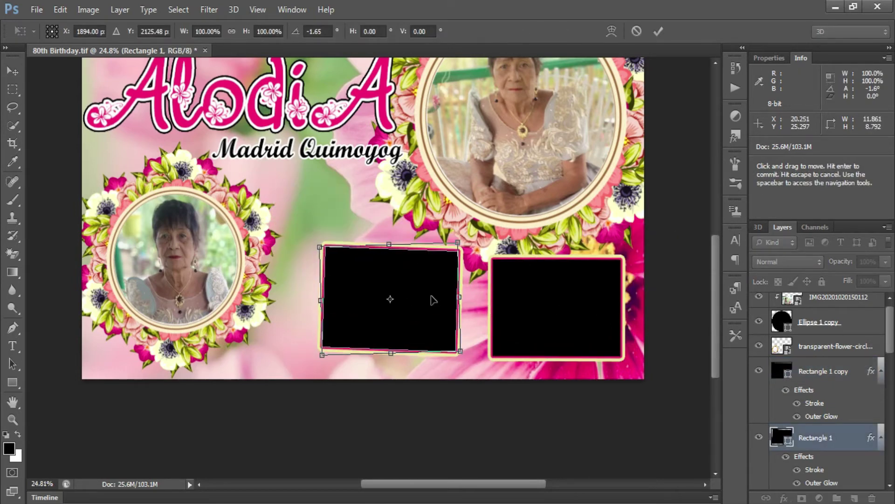
drag(523, 265, 520, 255)
key(Escape)
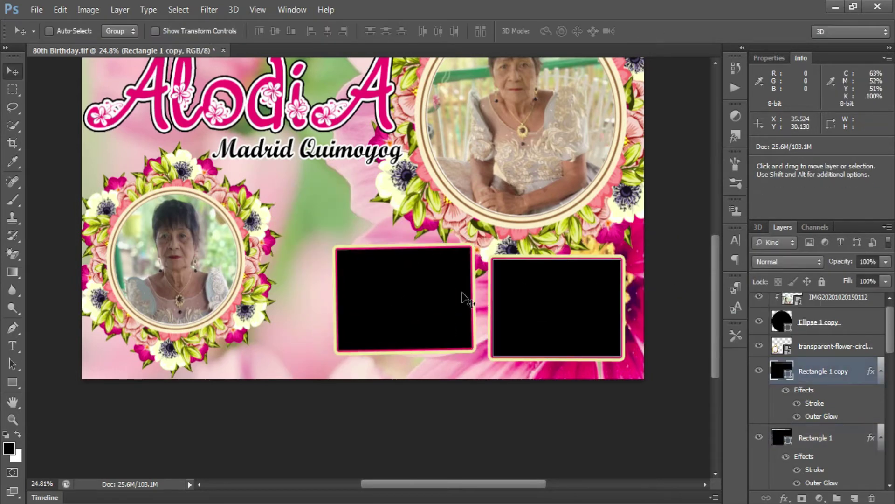
drag(456, 294, 451, 293)
key(ctrl+t)
drag(485, 347, 478, 357)
Step: Tilt the right copy frame slightly and nudge the left frame down-right
right_click(506, 306)
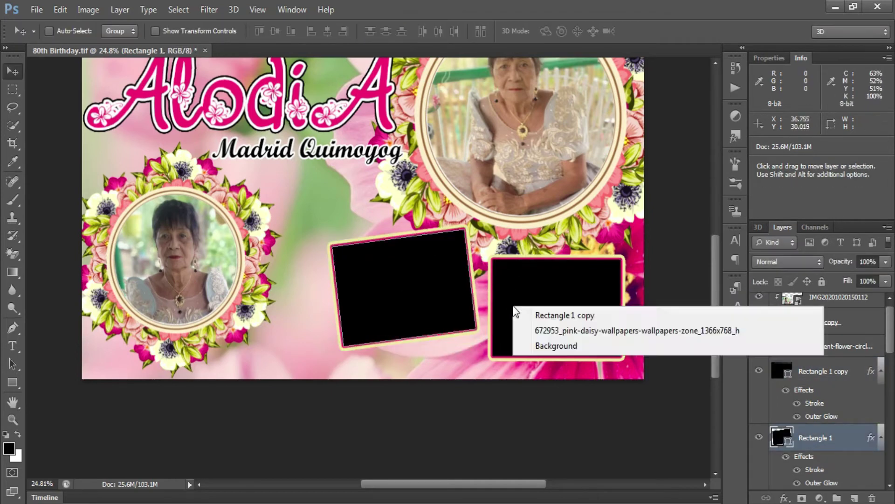
click(545, 314)
key(ctrl+t)
drag(636, 254, 641, 263)
drag(413, 283, 437, 308)
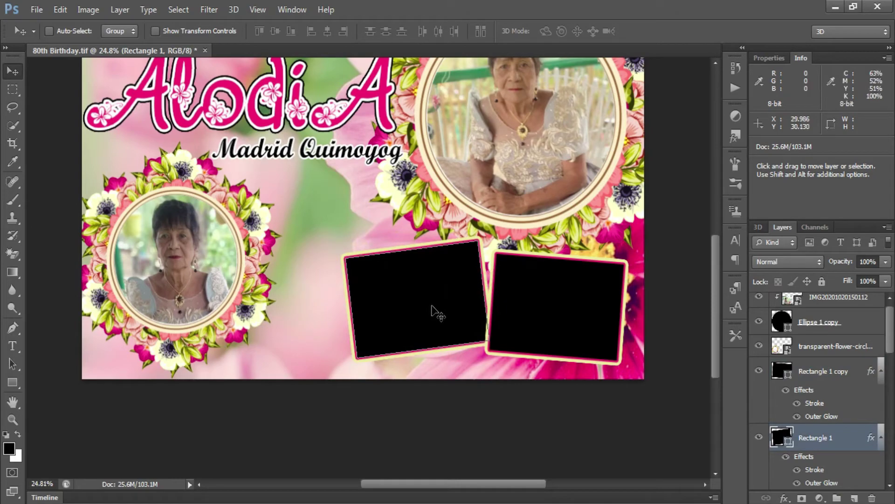
Step: Place the purple butterfly, flip it horizontally, shrink it and set it beside the left frame
click(37, 9)
click(40, 234)
click(448, 90)
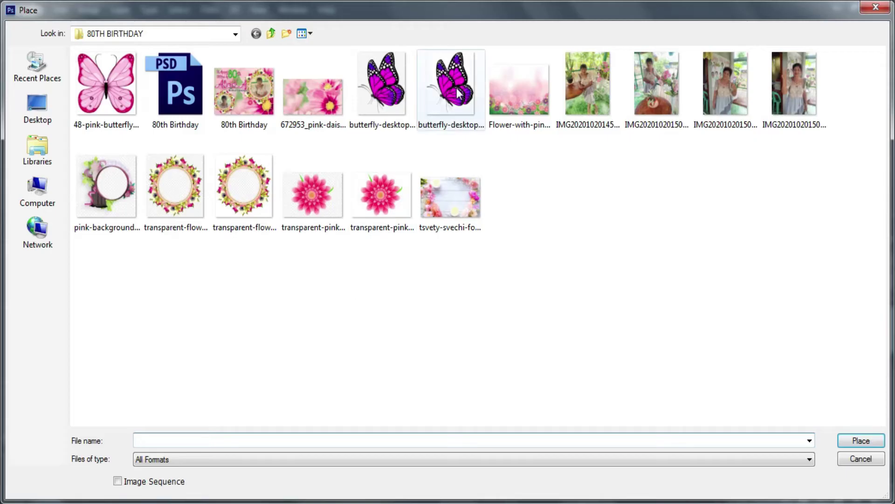
click(855, 436)
right_click(354, 276)
click(396, 474)
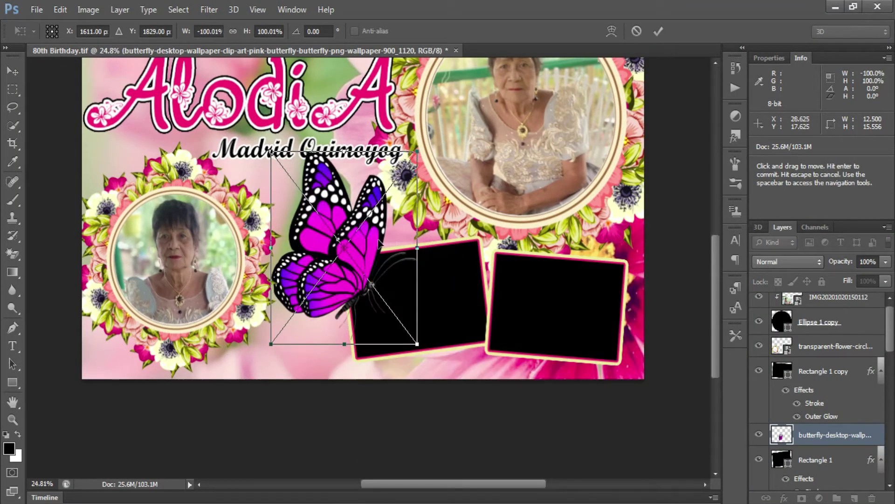
drag(416, 151, 356, 231)
drag(338, 295, 360, 247)
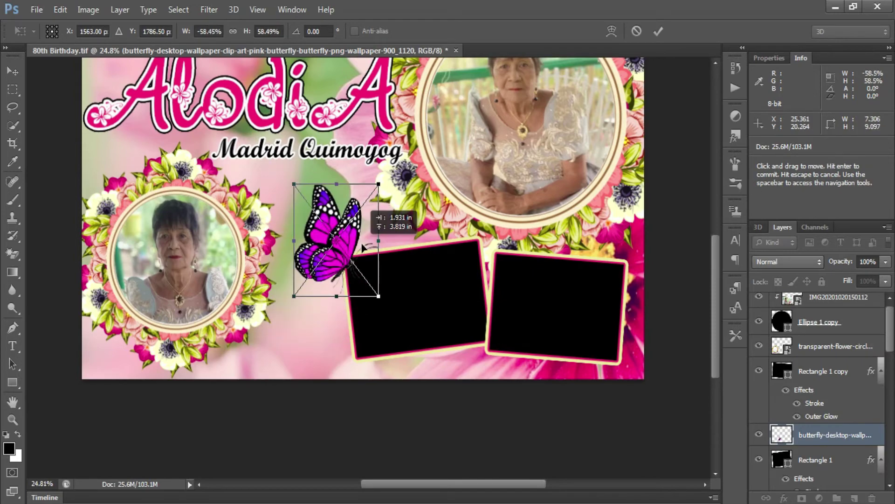
key(Return)
Step: Place a small pink flower between the frames above Rectangle 1 copy and copy it to the right frame's corner
click(38, 6)
click(44, 232)
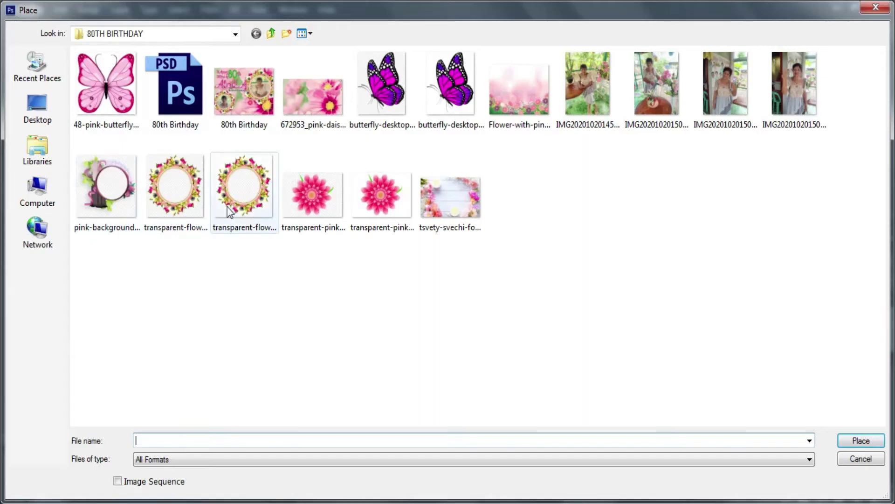
double_click(379, 191)
drag(298, 212, 390, 270)
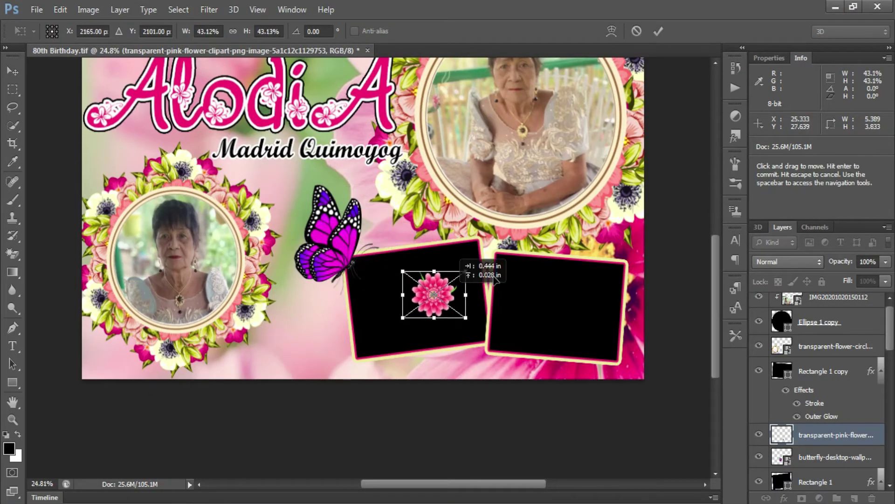
drag(420, 300, 481, 345)
key(Return)
drag(812, 380, 812, 376)
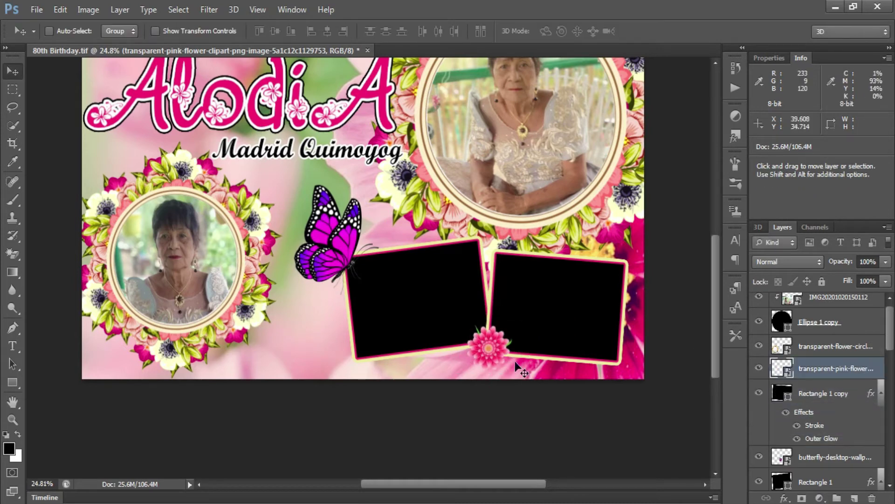
mouse_move(485, 343)
mouse_down()
mouse_move(612, 278)
mouse_move(619, 258)
mouse_up()
Step: Place a photo over the left frame, scale and tilt it to match, and clip it into the frame
ctrl+click(393, 287)
click(37, 9)
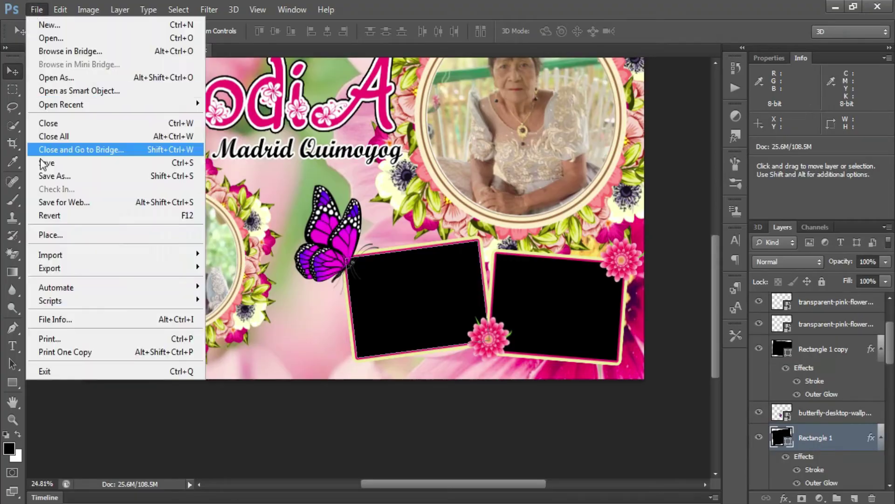
click(50, 235)
click(723, 87)
double_click(724, 86)
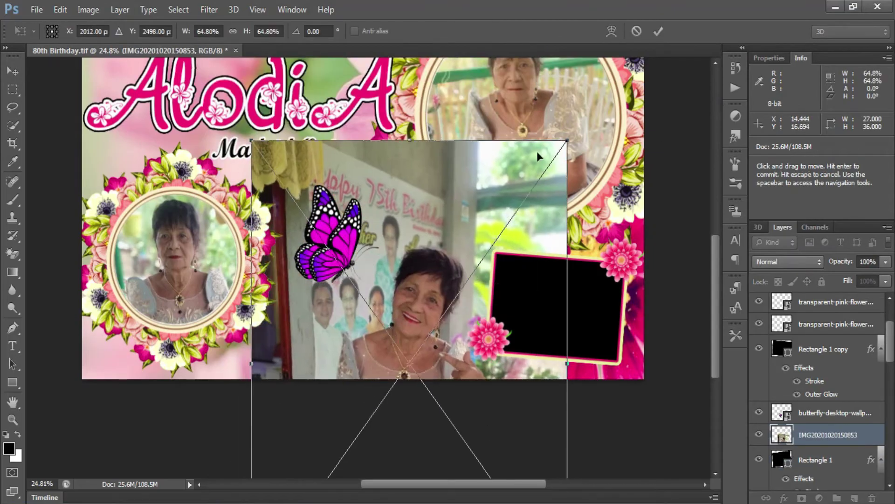
drag(539, 156, 490, 229)
drag(397, 303, 420, 280)
drag(512, 167, 484, 222)
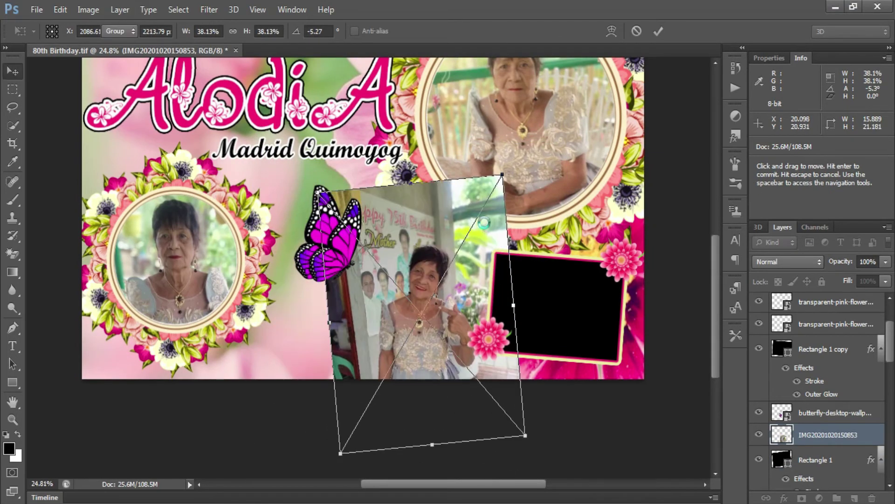
key(Return)
key(ctrl+alt+g)
drag(465, 295, 463, 301)
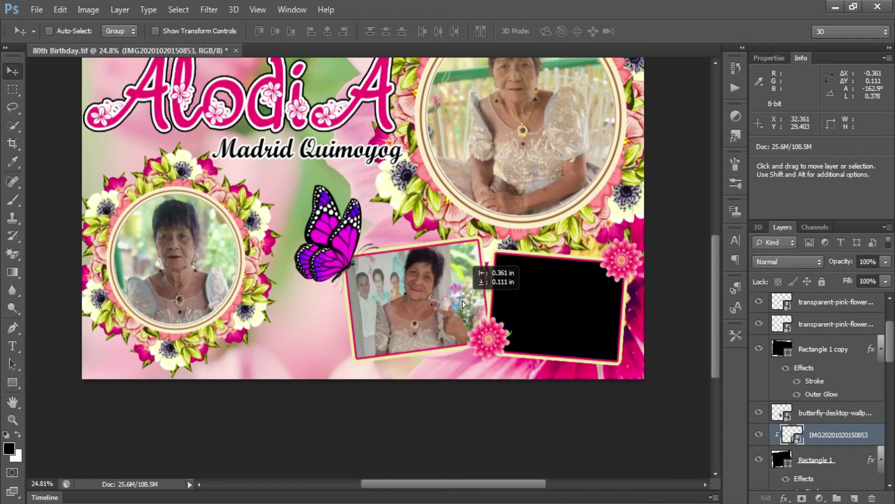
click(835, 479)
click(36, 9)
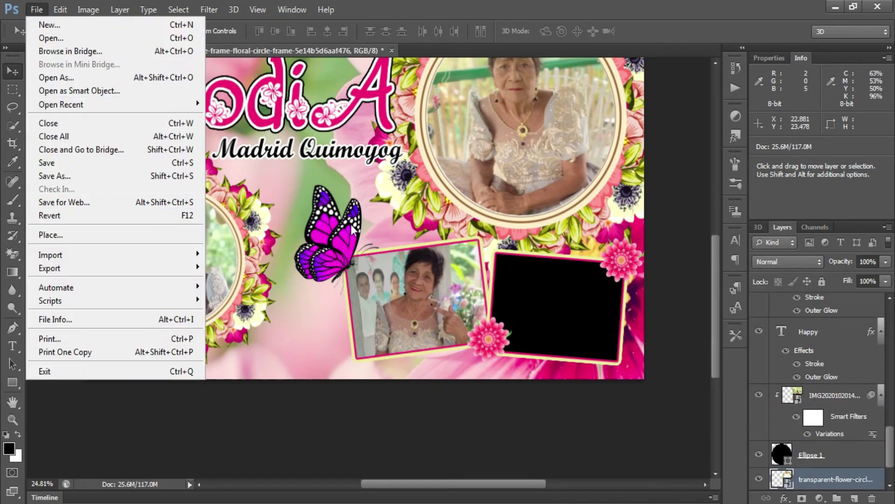
click(50, 235)
double_click(795, 93)
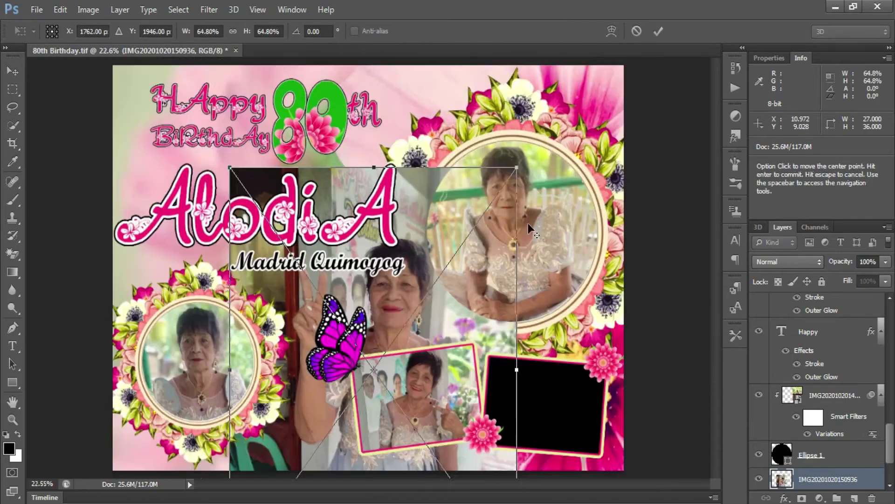
key(ctrl+0)
drag(254, 184, 345, 312)
drag(420, 397, 535, 361)
mouse_move(650, 308)
mouse_down()
mouse_move(658, 322)
mouse_move(583, 369)
mouse_up()
key(Return)
mouse_move(828, 479)
mouse_down()
mouse_move(779, 307)
mouse_move(800, 398)
mouse_move(800, 359)
mouse_up()
key(ctrl+alt+g)
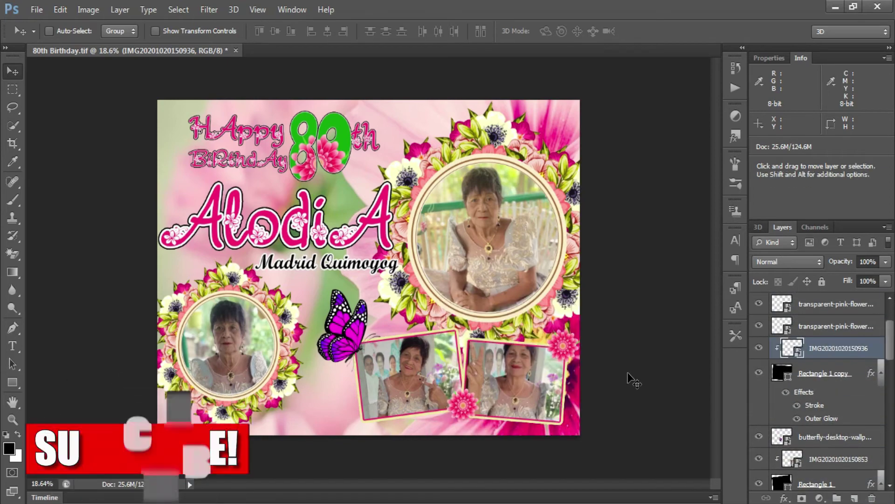
scroll(523, 306, up, 2)
drag(523, 306, 547, 328)
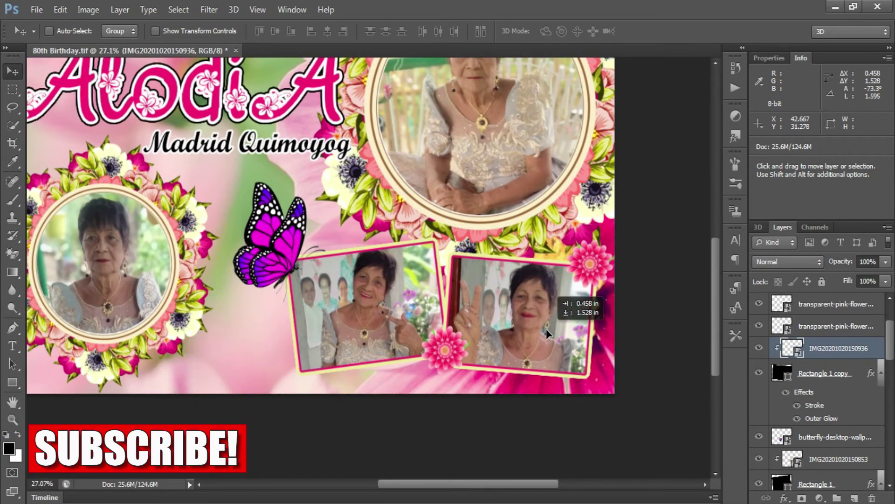
scroll(275, 298, down, 1)
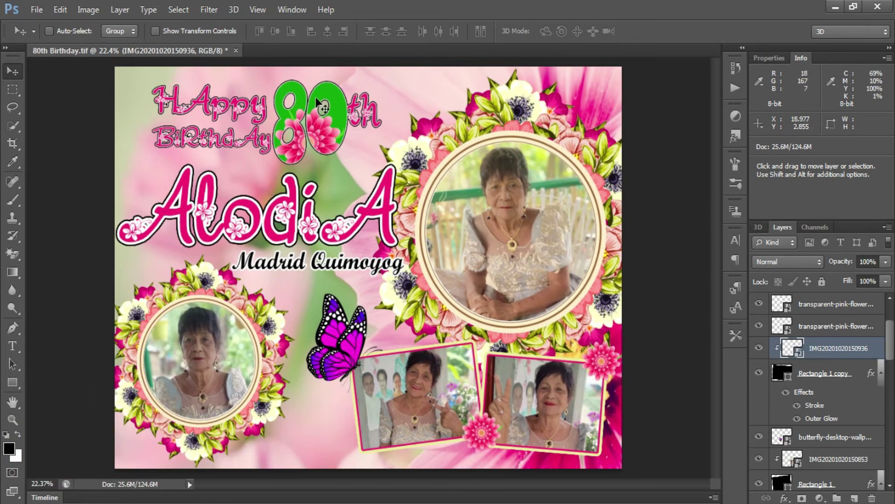
Step: Inspect the 80 layer's Stroke and Outer Glow effects, then resave 80th Birthday.tif with TIFF options
right_click(322, 105)
click(345, 103)
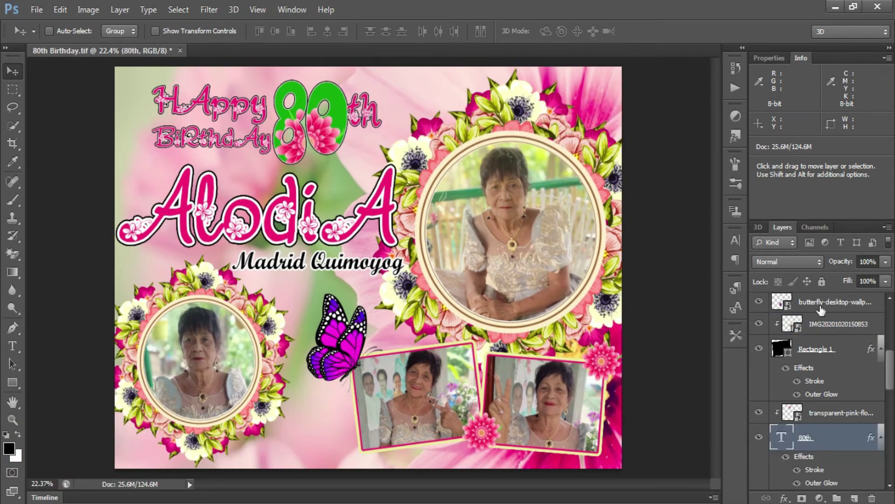
double_click(871, 439)
click(488, 167)
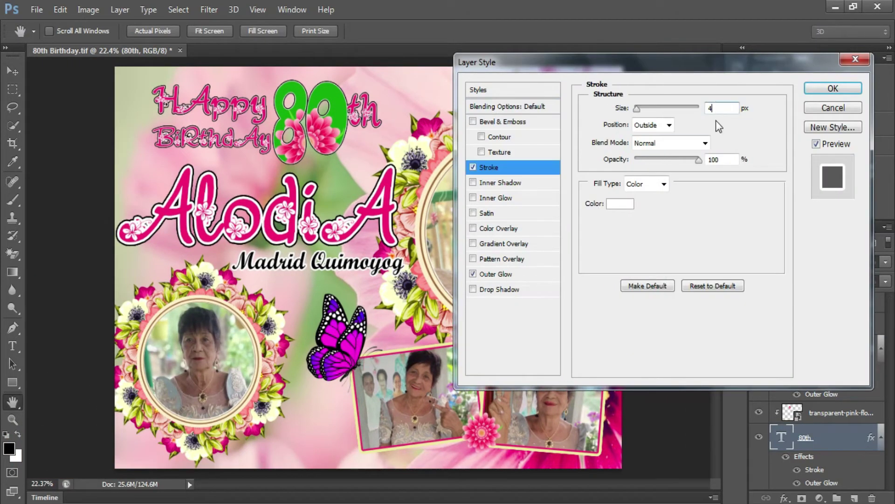
click(498, 274)
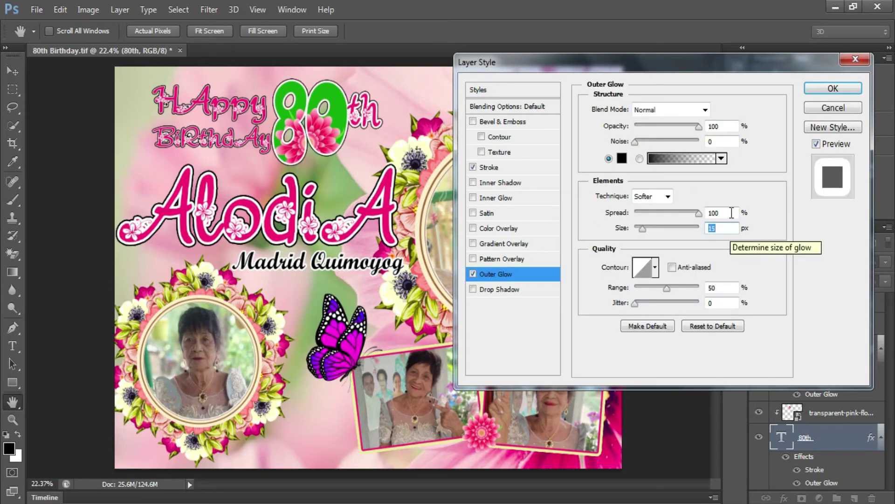
key(Return)
key(ctrl+shift+s)
key(Return)
key(Return)
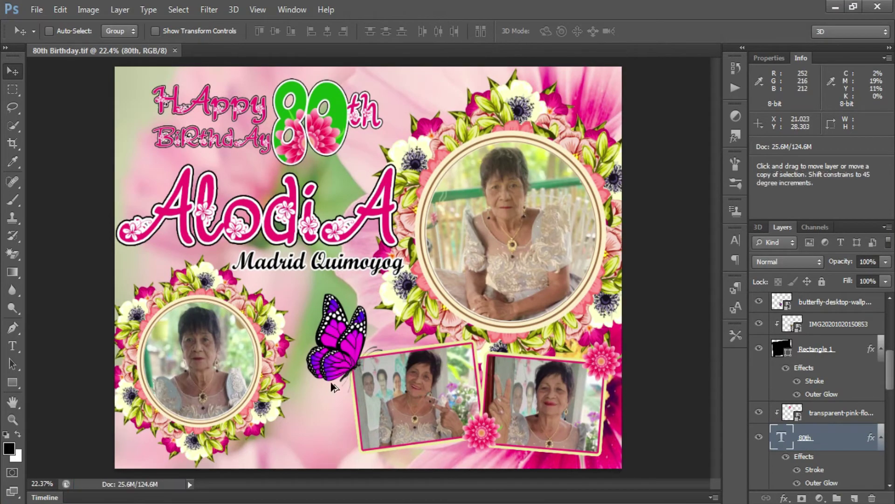
Step: Duplicate the subtitle text lower down and retype it as the 'From:' credit with the giver's name
scroll(282, 407, up, 1)
scroll(282, 407, down, 3)
right_click(313, 144)
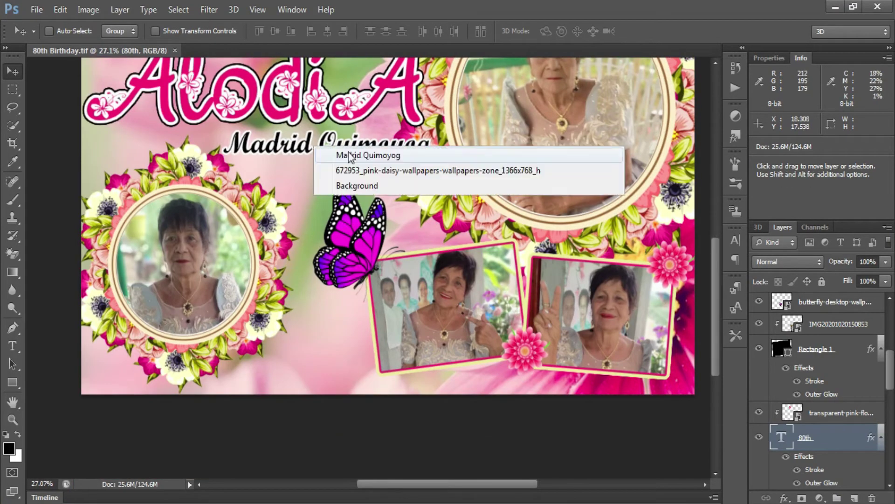
click(331, 152)
drag(343, 148, 372, 351)
key(t)
click(343, 344)
key(ctrl+a)
text(Pro)
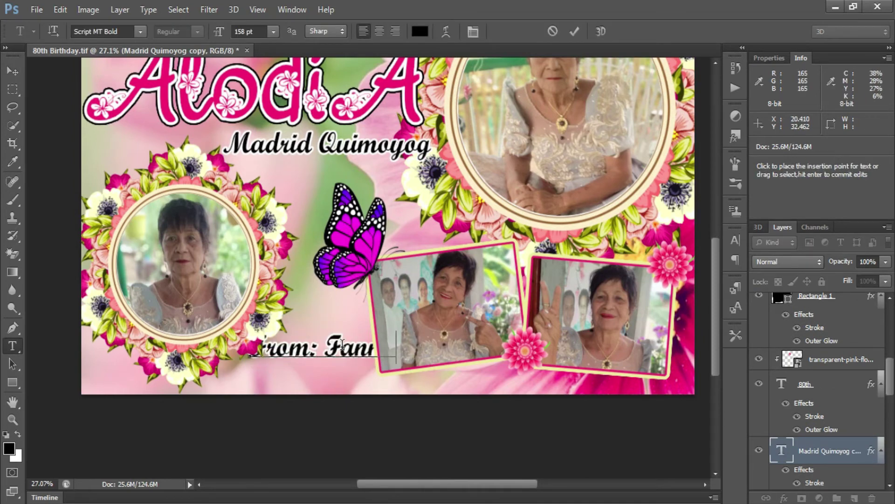
key(ctrl+Return)
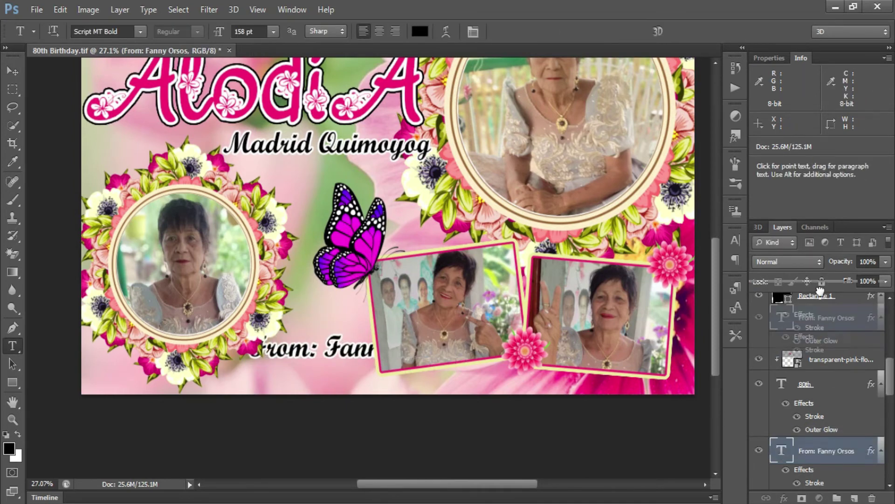
Step: Move the credit layer above the photos, set it to 138 pt and place it bottom-left
drag(820, 292, 819, 297)
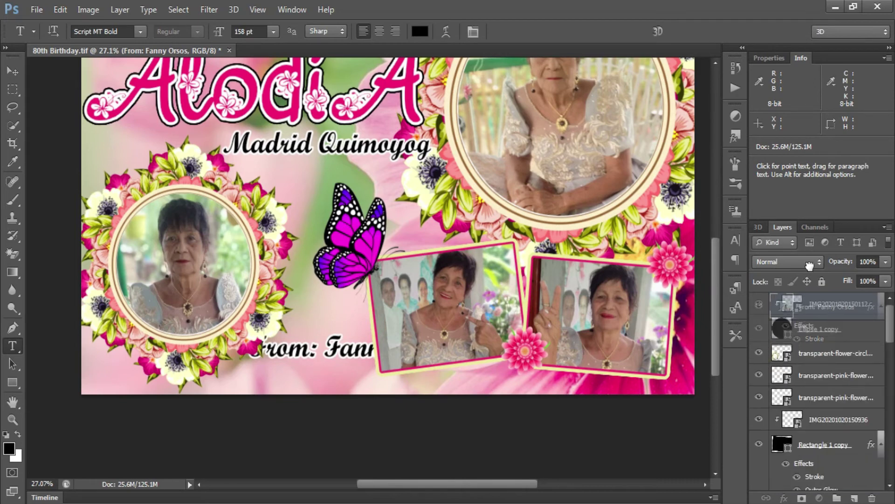
click(352, 347)
key(ctrl+a)
key(ctrl+shift+comma)
key(ctrl+shift+comma)
key(ctrl+shift+comma)
key(ctrl+shift+comma)
key(ctrl+shift+comma)
key(ctrl+shift+comma)
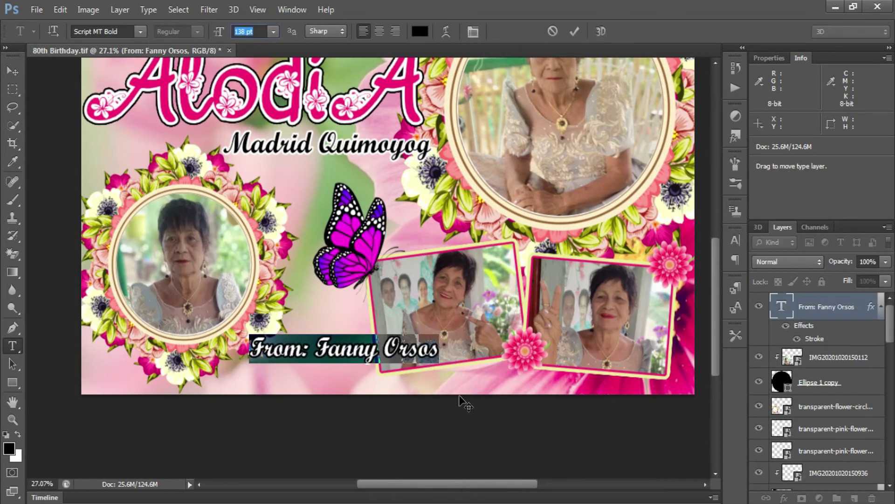
drag(459, 401, 404, 417)
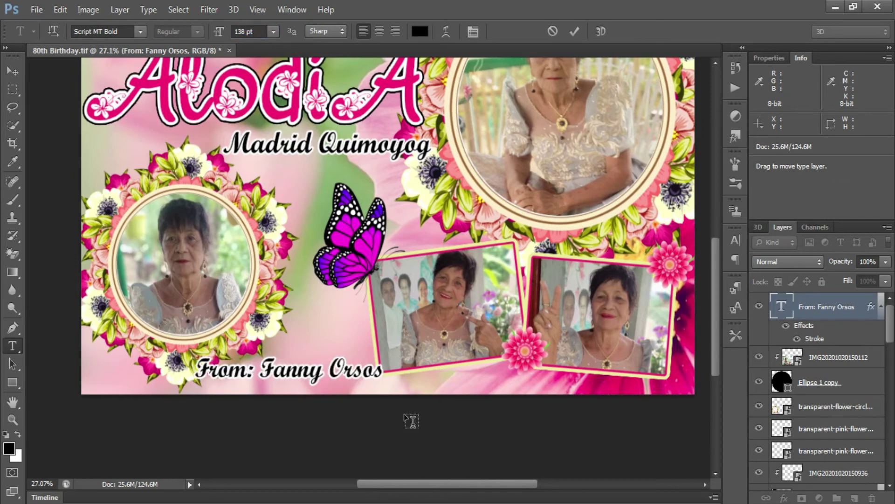
key(ctrl+Return)
key(ctrl+0)
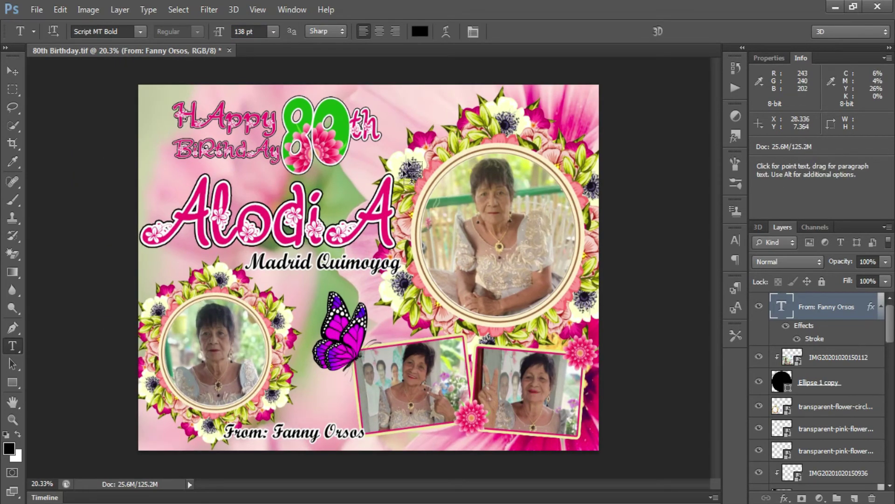
Step: Copy the credit line to the top-right and retype it as 'October 22,2020'
drag(296, 432, 494, 120)
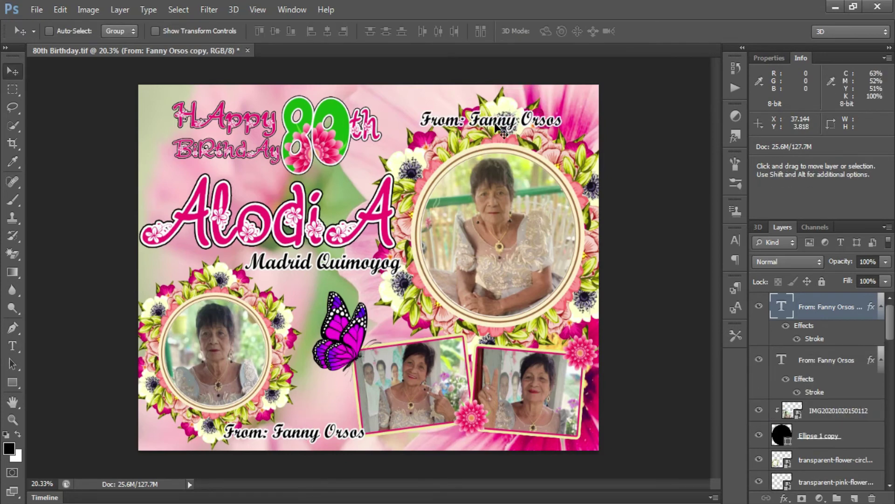
click(495, 121)
key(ctrl+a)
text(Octo)
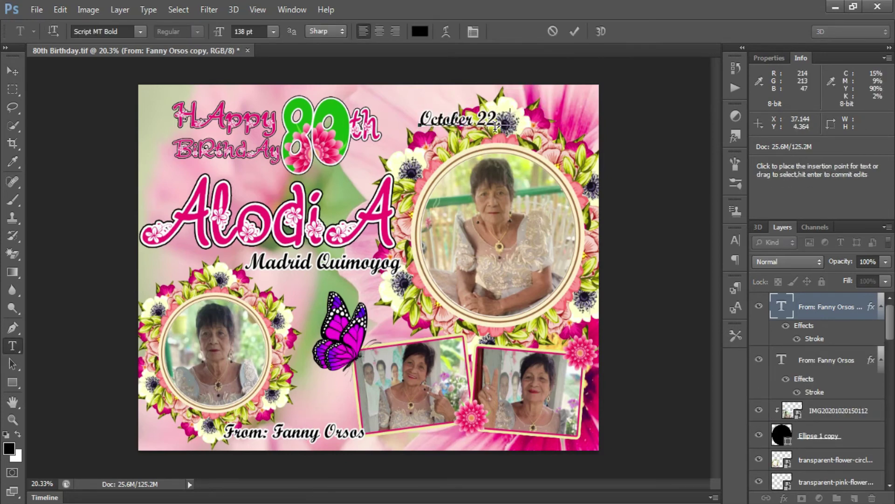
key(ctrl+a)
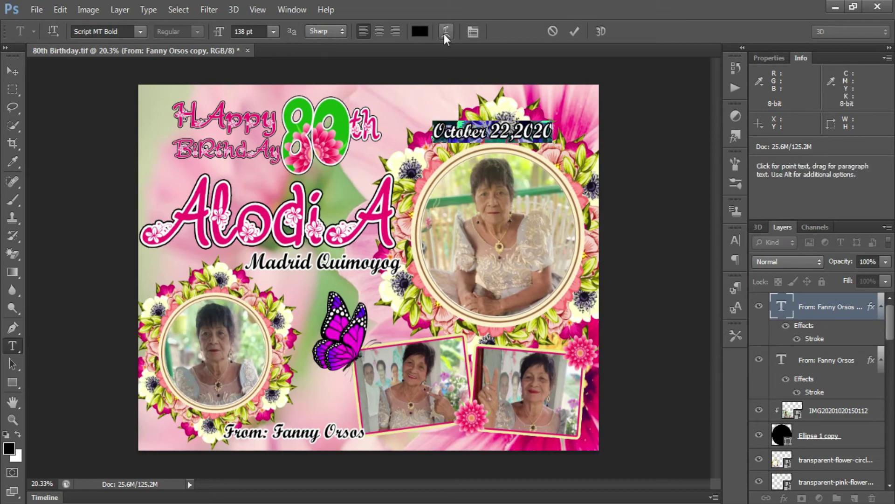
Step: Warp the date text into an Arch with Bend +46 and commit it
click(446, 31)
click(449, 140)
click(409, 234)
drag(420, 114, 196, 118)
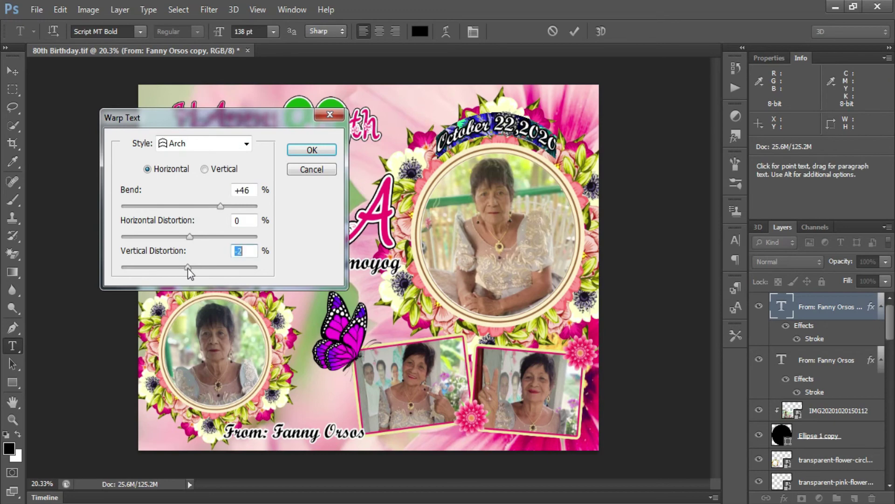
key(Return)
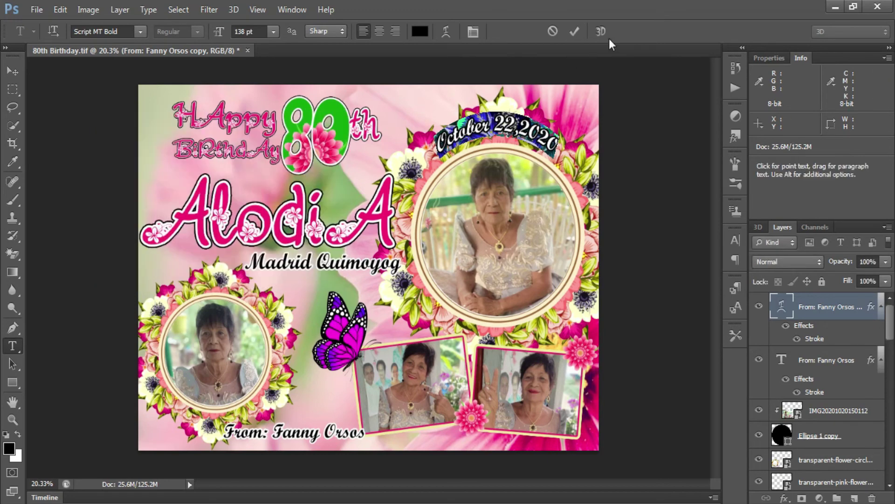
click(574, 31)
Step: Return to the Move tool and resave the collage
key(c)
key(m)
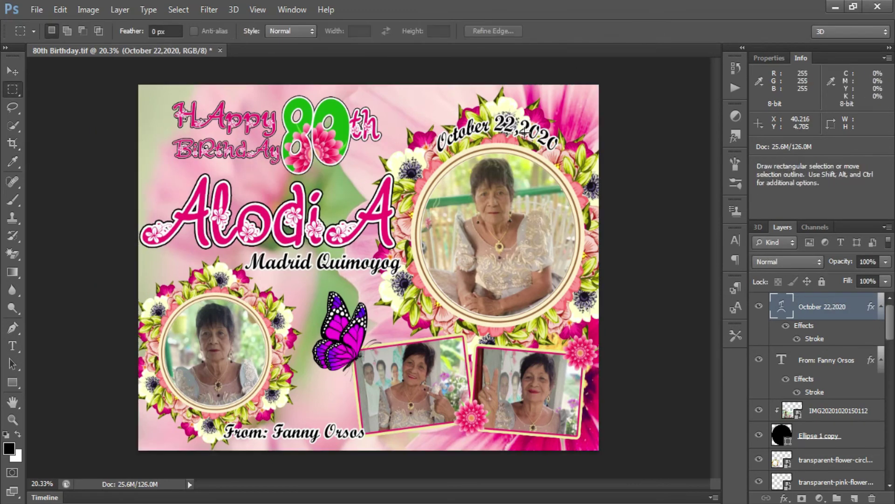
key(v)
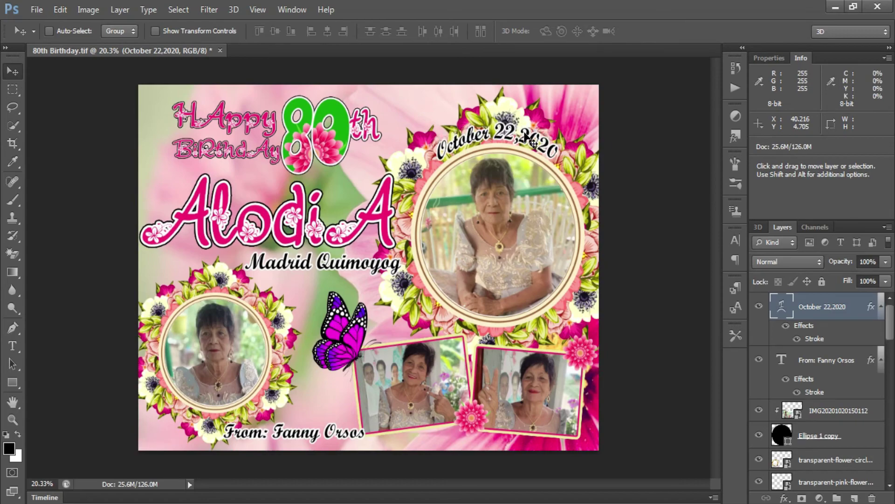
key(ctrl+shift+s)
key(Return)
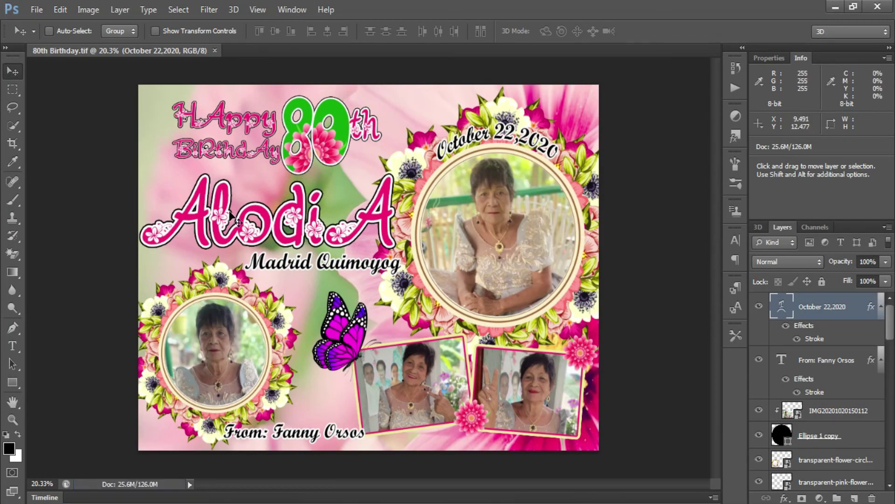
Step: Place tsvety-svechi-fon-2, move it to the upper-left and scale it to about 184.5%
click(36, 9)
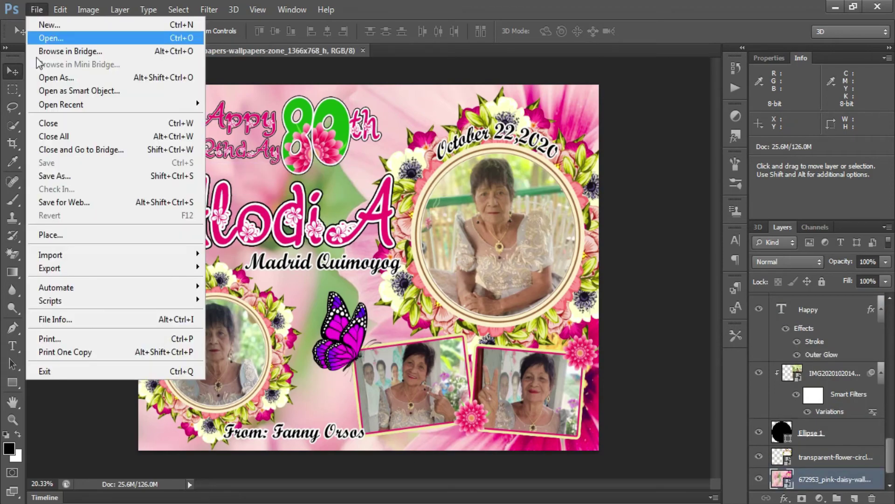
click(63, 233)
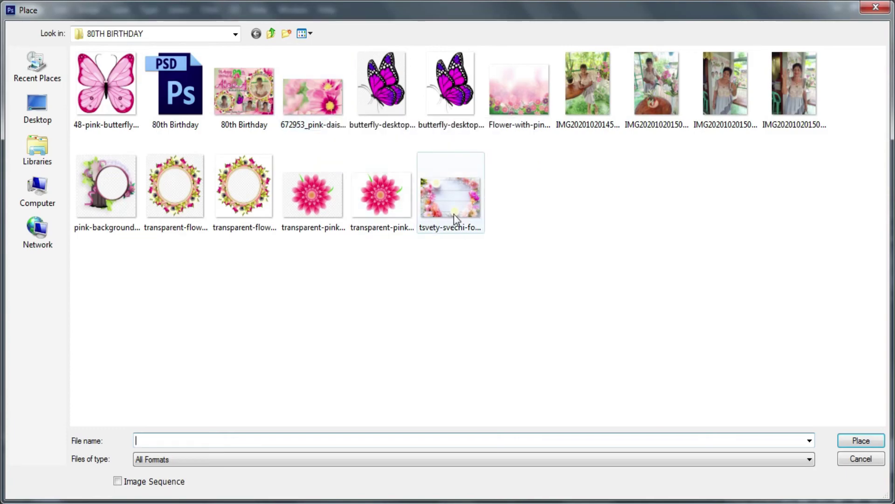
double_click(457, 210)
drag(376, 232, 101, 108)
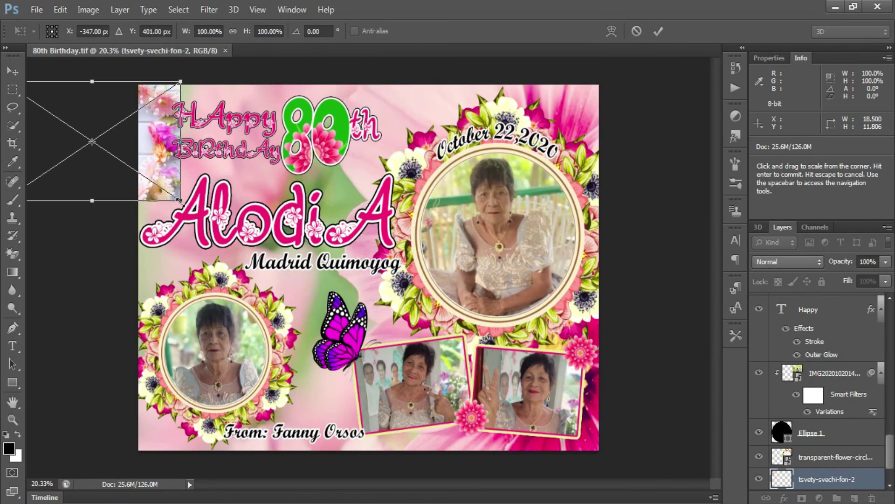
shift+drag(178, 204, 256, 257)
mouse_move(210, 218)
mouse_down()
mouse_move(226, 171)
mouse_move(398, 203)
mouse_up()
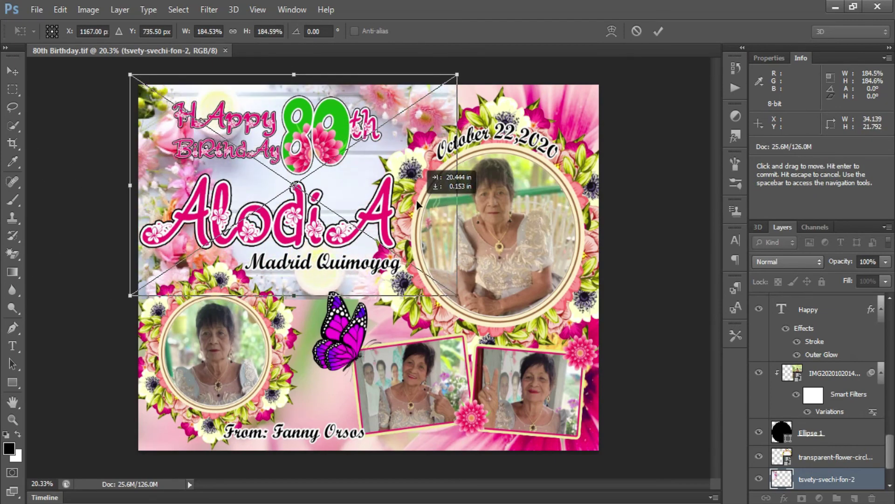
Step: Commit the enlarged tsvety-svechi-fon-2 image and rasterize its layer
key(Return)
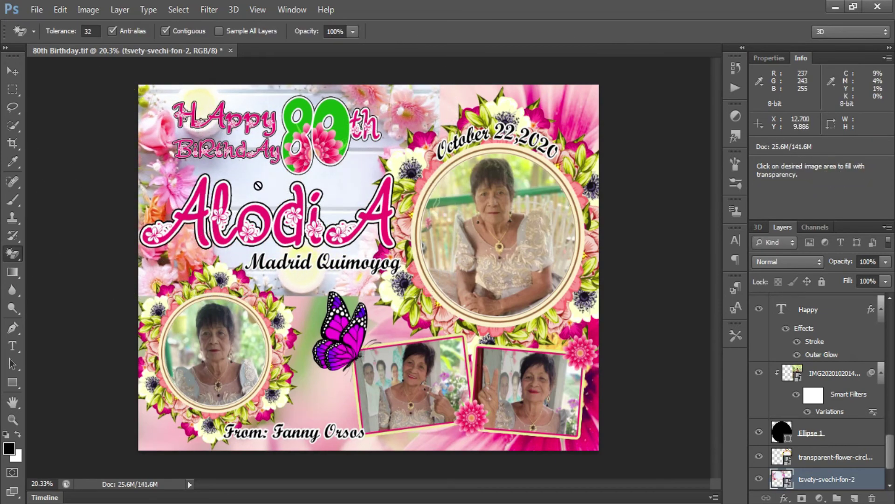
click(346, 175)
click(422, 217)
Step: Erase the pale overlay behind the title and subtitle with a 432 px eraser, then save
right_click(12, 253)
click(52, 253)
right_click(254, 177)
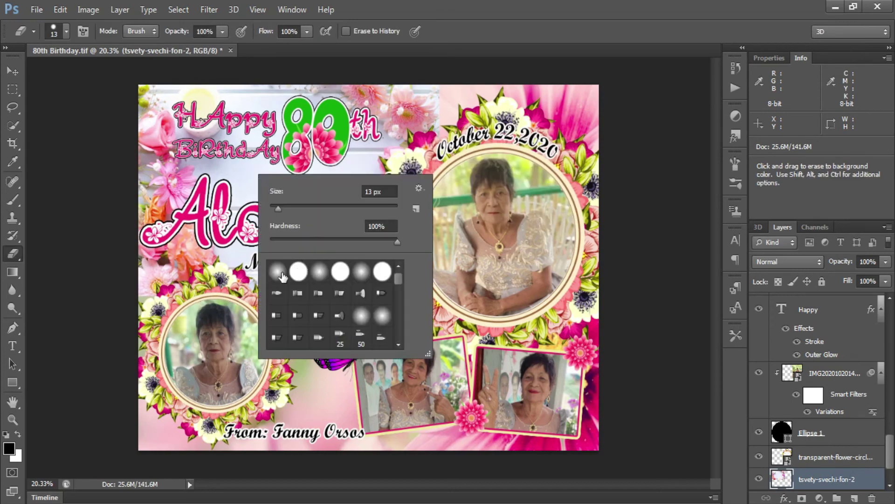
key(Return)
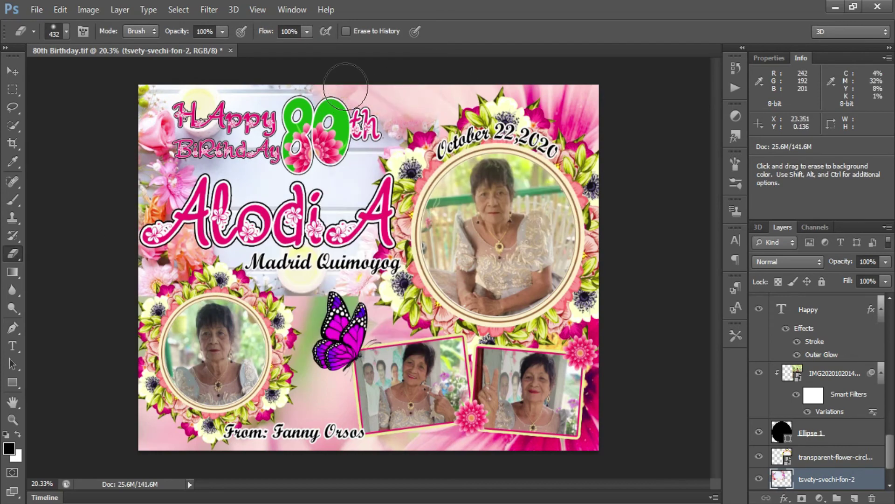
drag(429, 114, 316, 212)
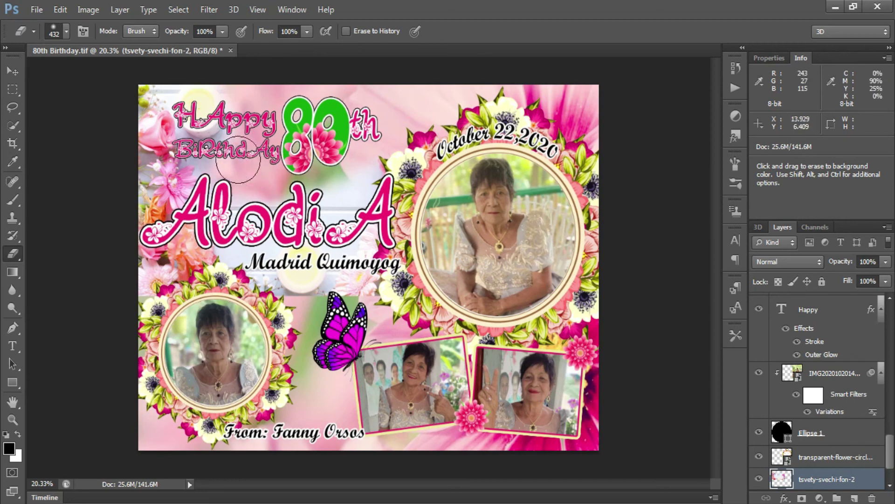
drag(390, 251, 265, 283)
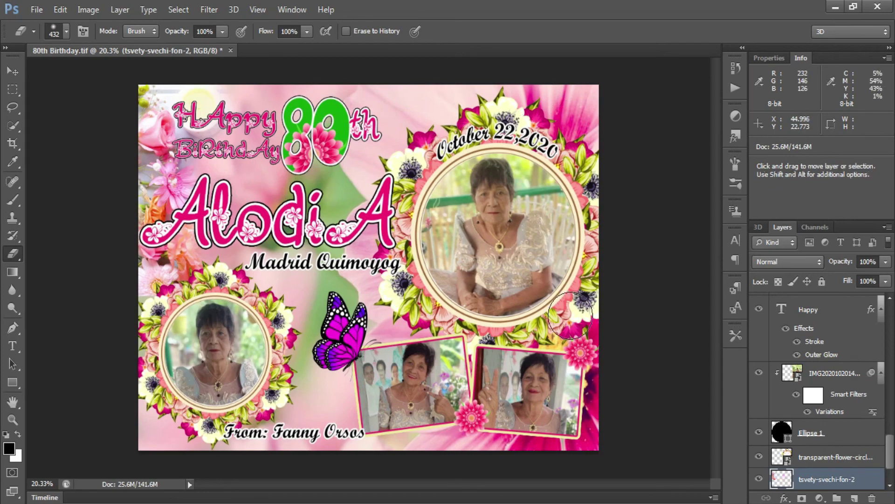
key(ctrl+s)
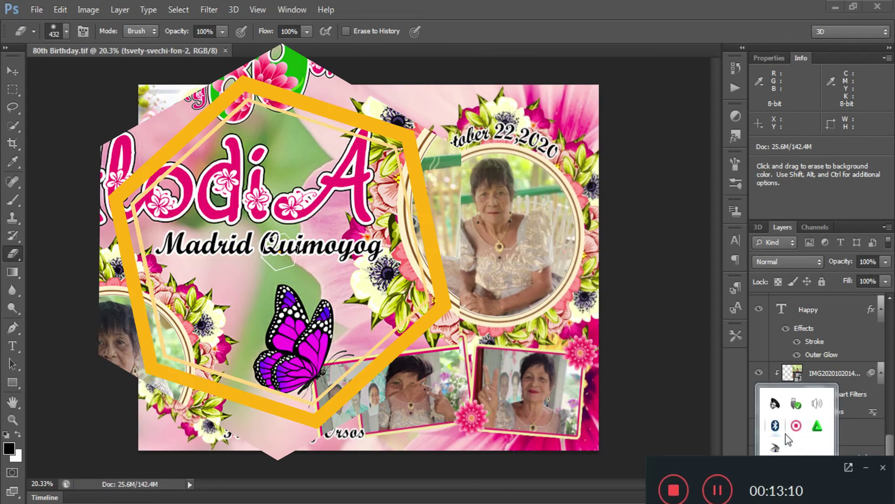